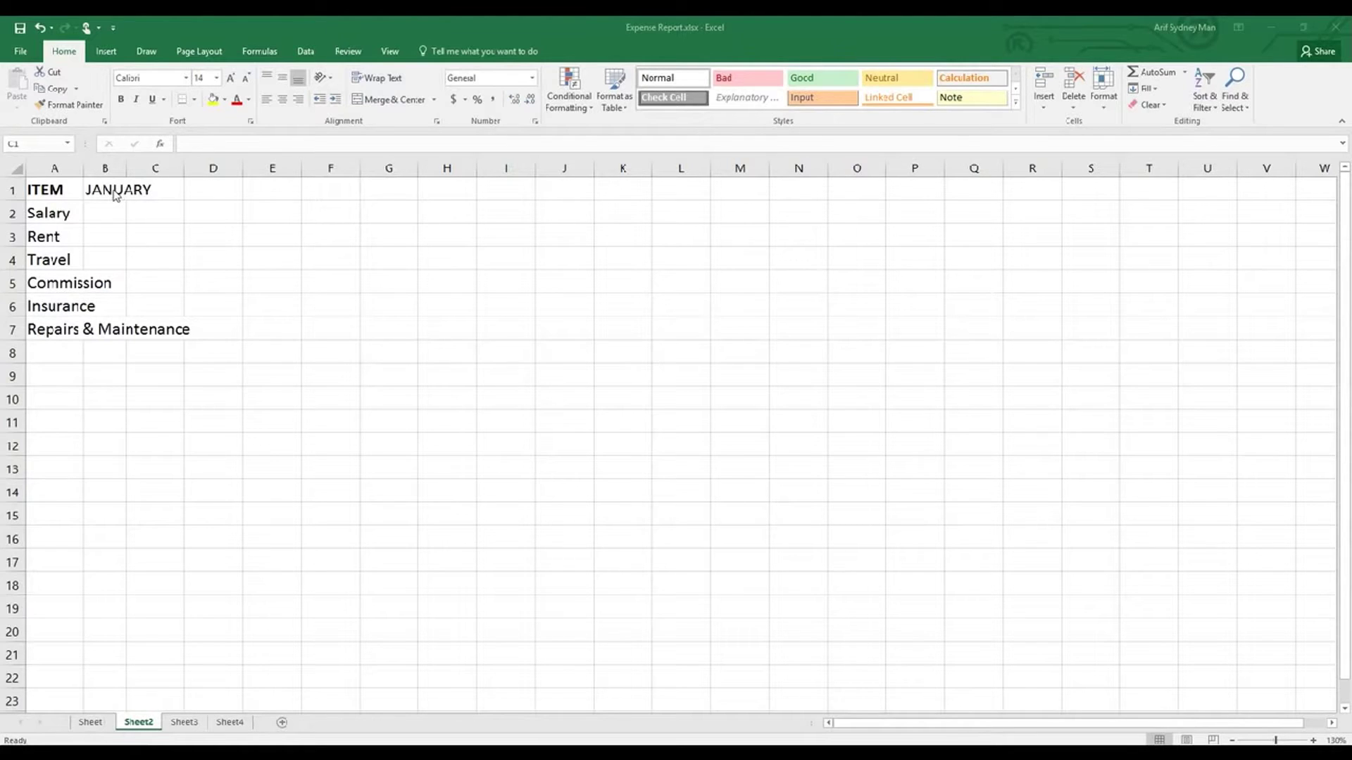
Step: Switch to the Excel expense sheet with the ITEM and JANUARY headings and six items
key("alt+Tab")
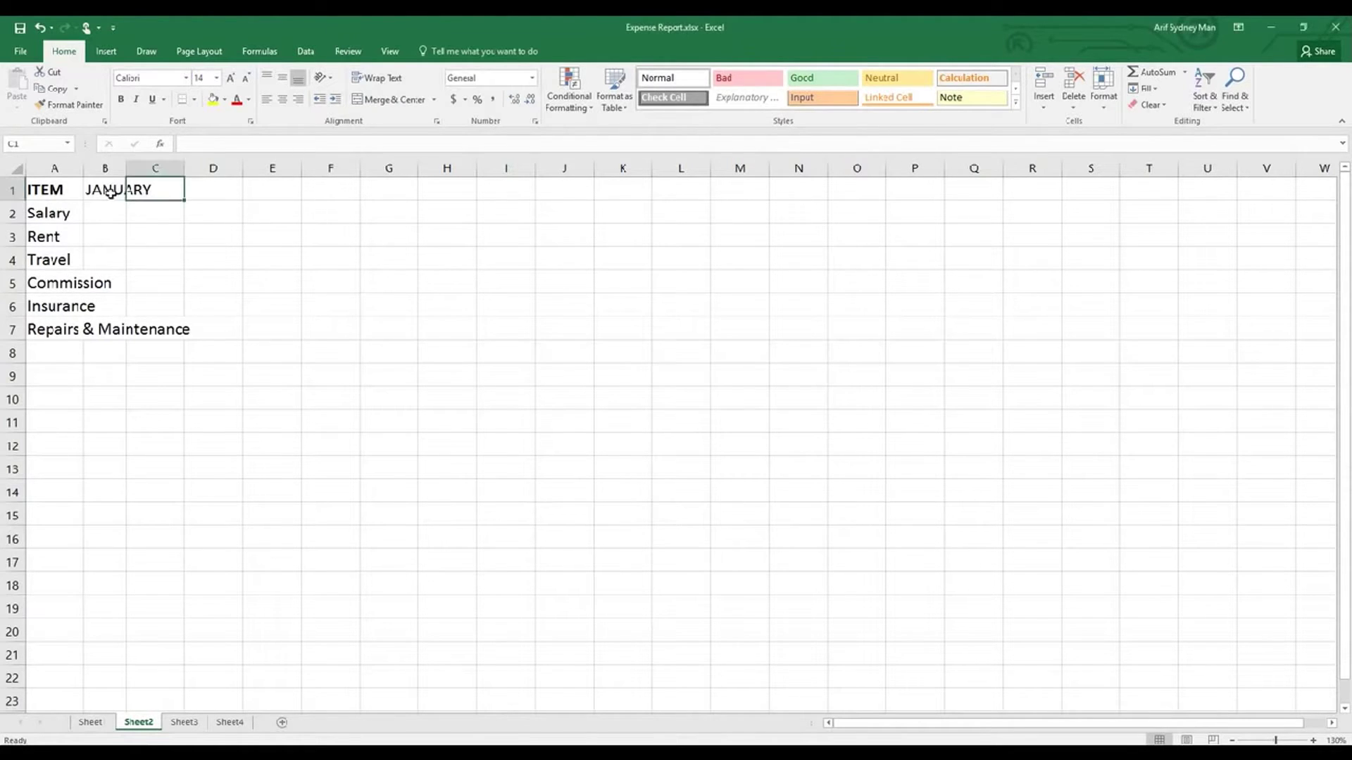
Step: Enter FEBRUARY in C1, then undo the entry
type("FEBRUARY")
key("Return")
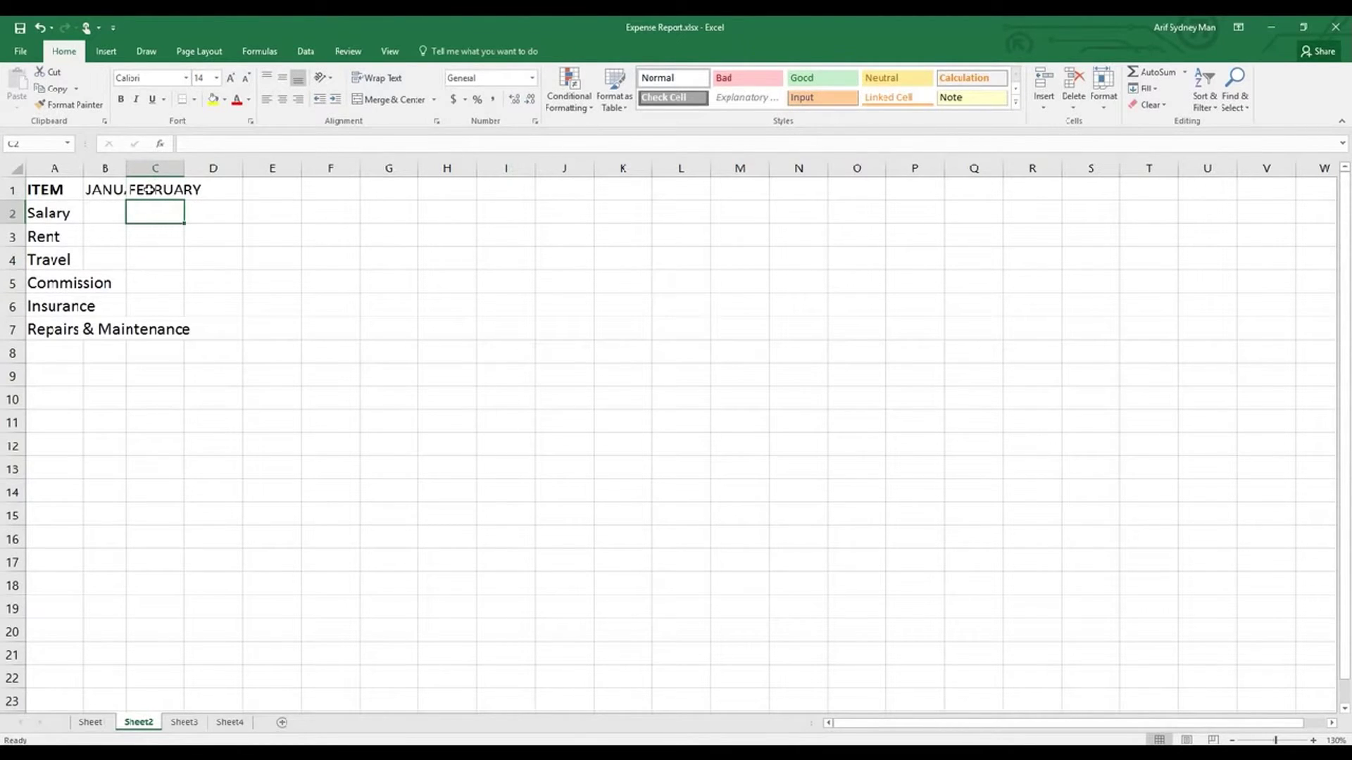
key("ctrl+z")
Step: AutoFill the month series from JANUARY in B1 through DECEMBER in M1
left_click(108, 194)
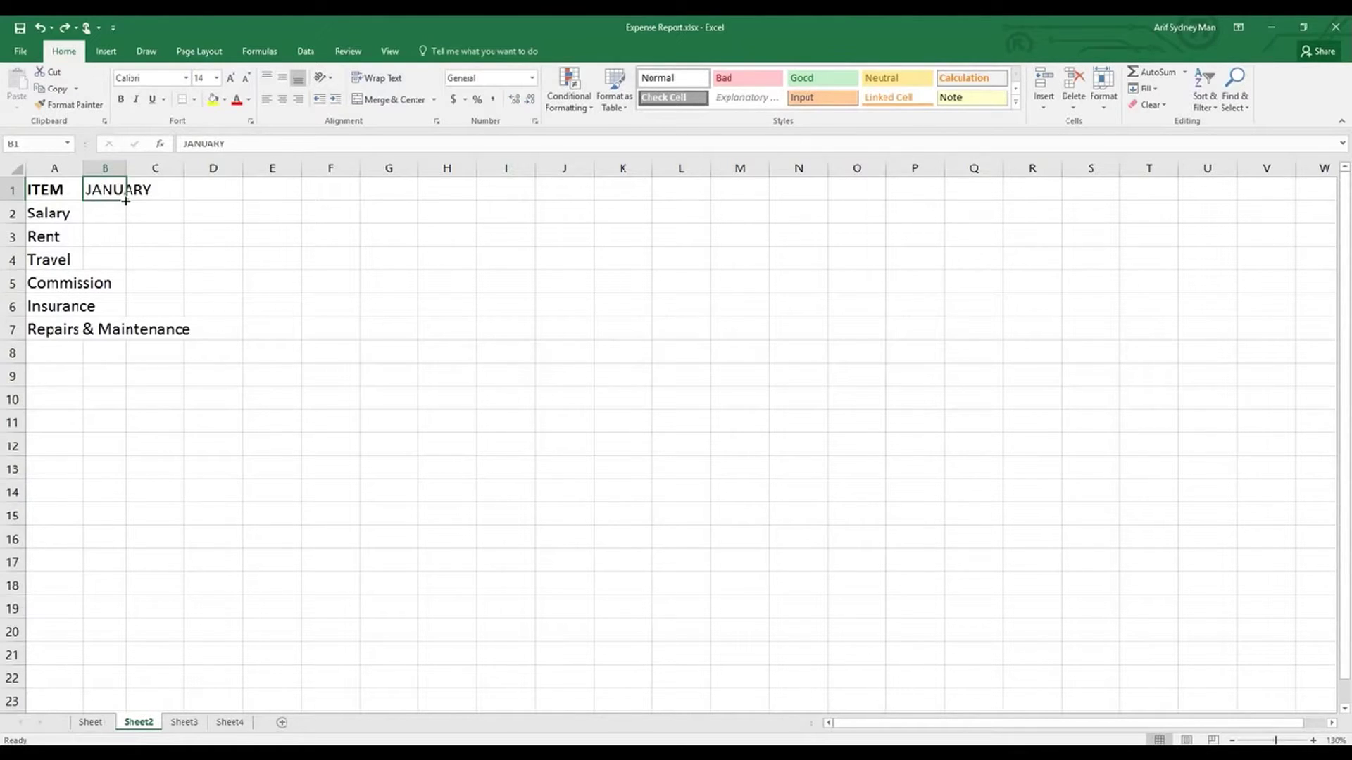
left_click_drag(126, 201, 126, 201)
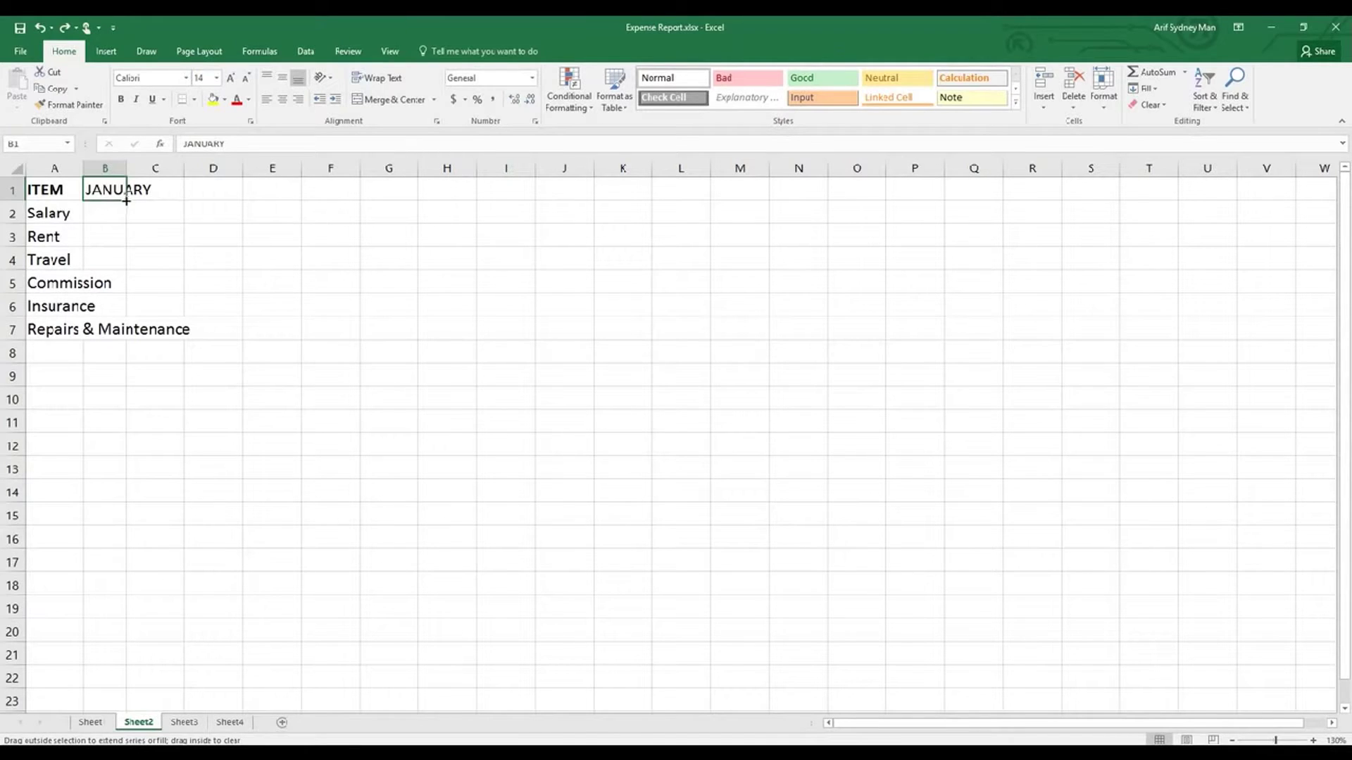
left_click_drag(126, 202, 709, 193)
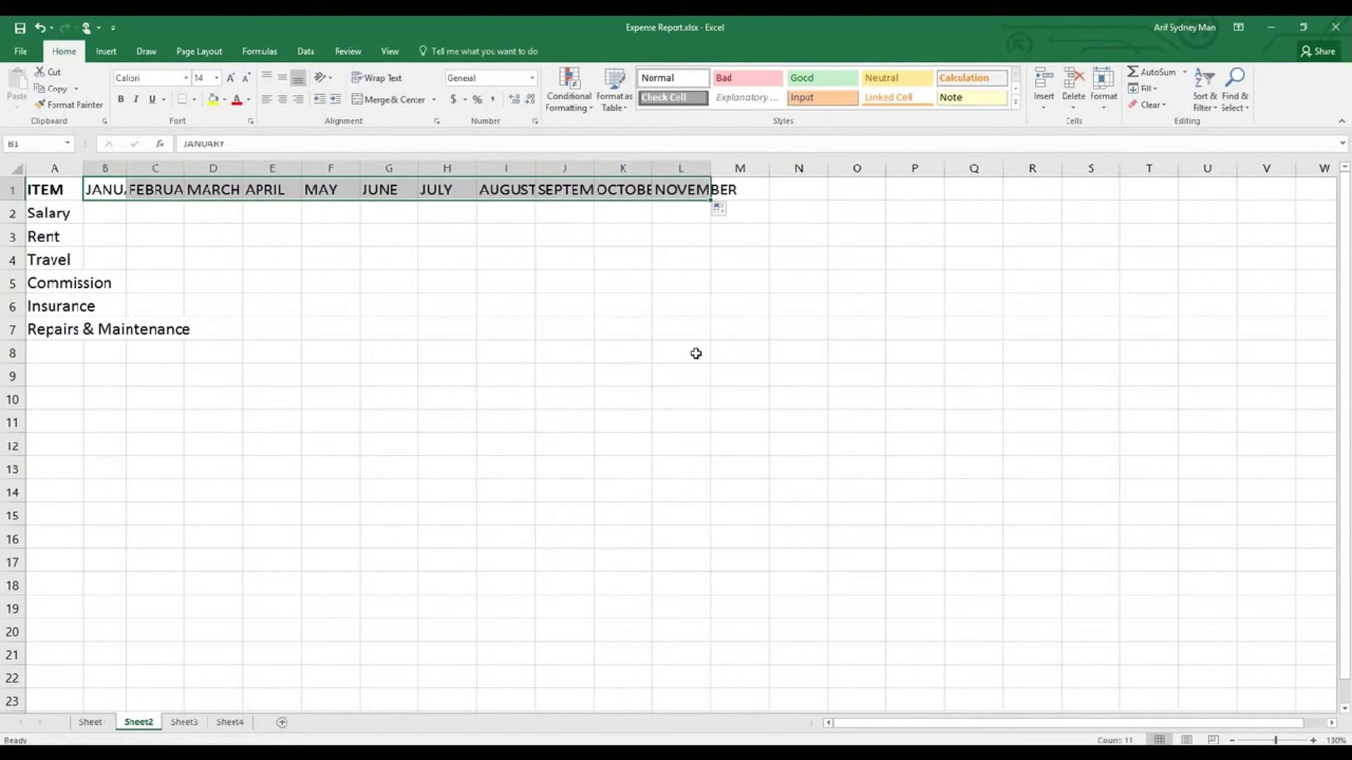
left_click(103, 187)
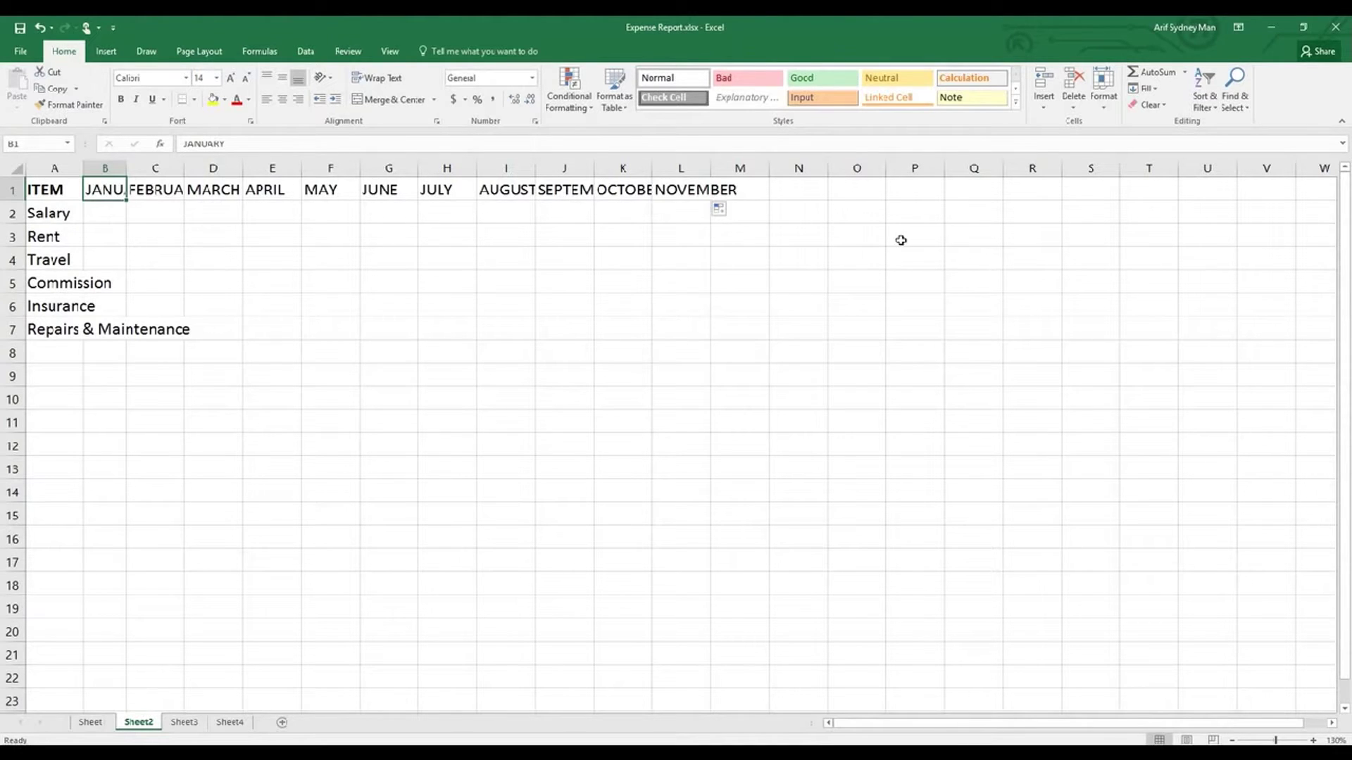
left_click(699, 190)
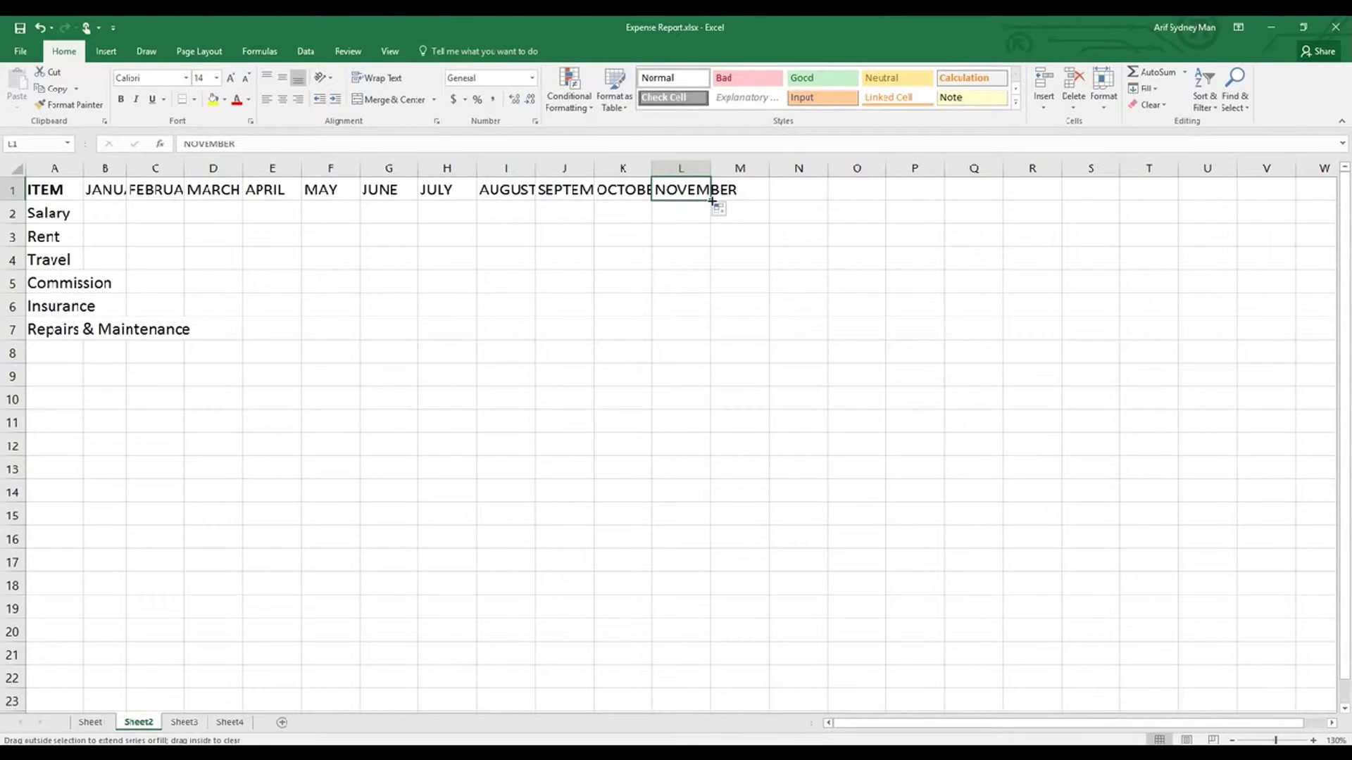
left_click_drag(712, 202, 766, 195)
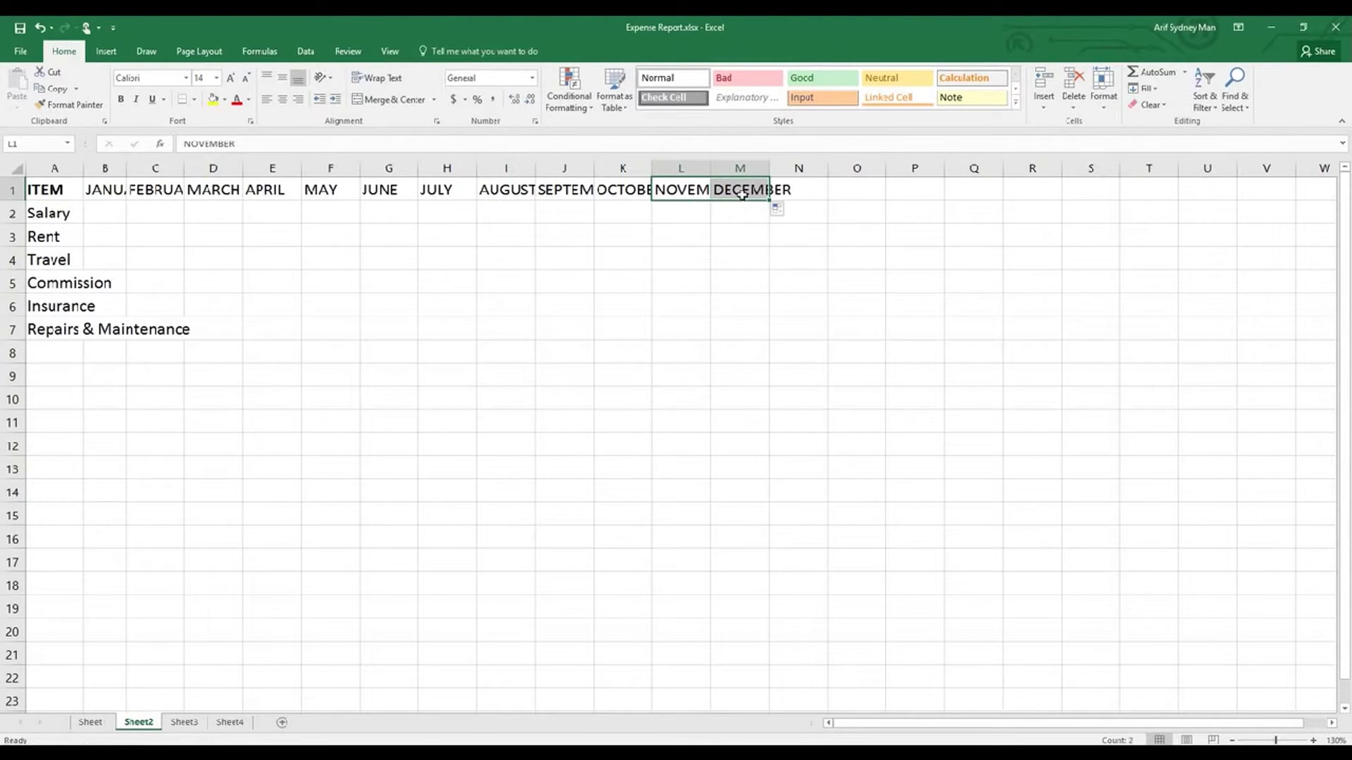
left_click(105, 398)
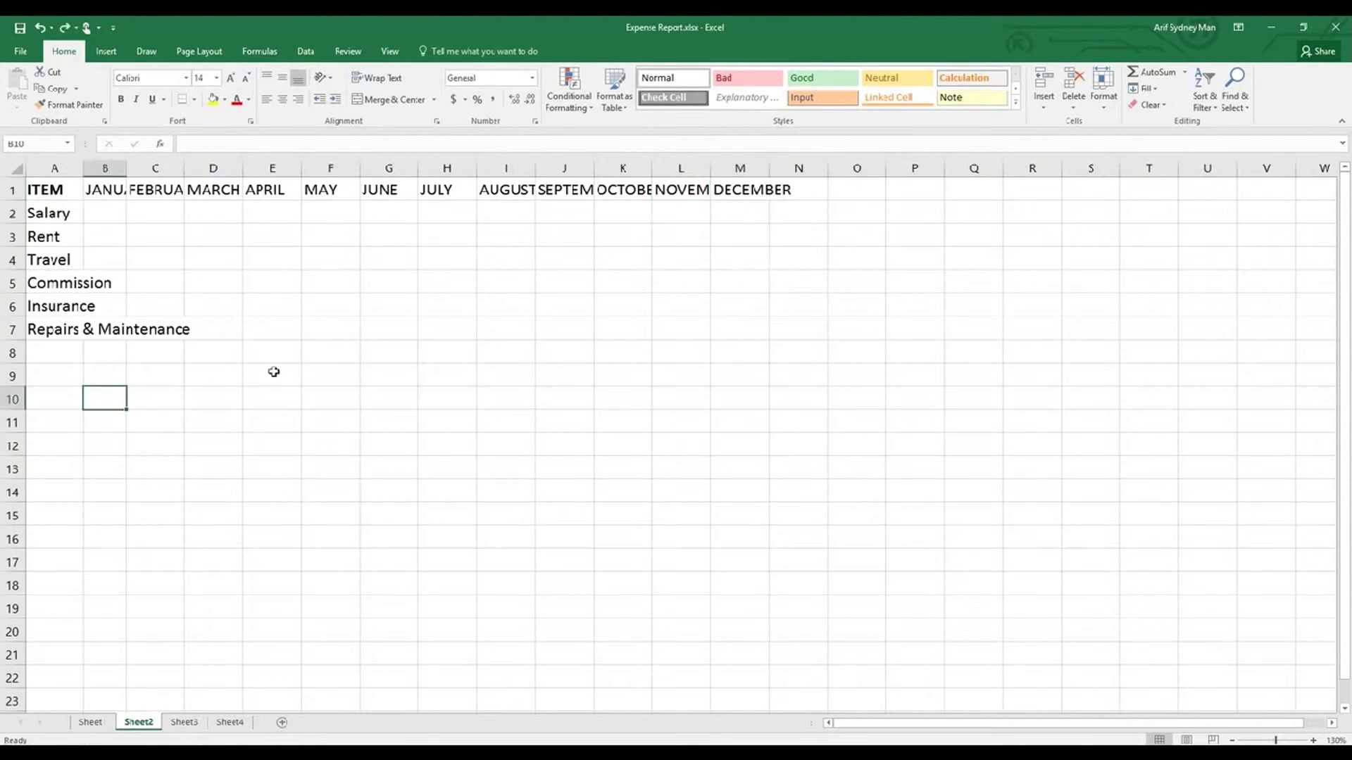
Step: Put 20000 into B2 for January Salary
left_click(103, 211)
type("20000")
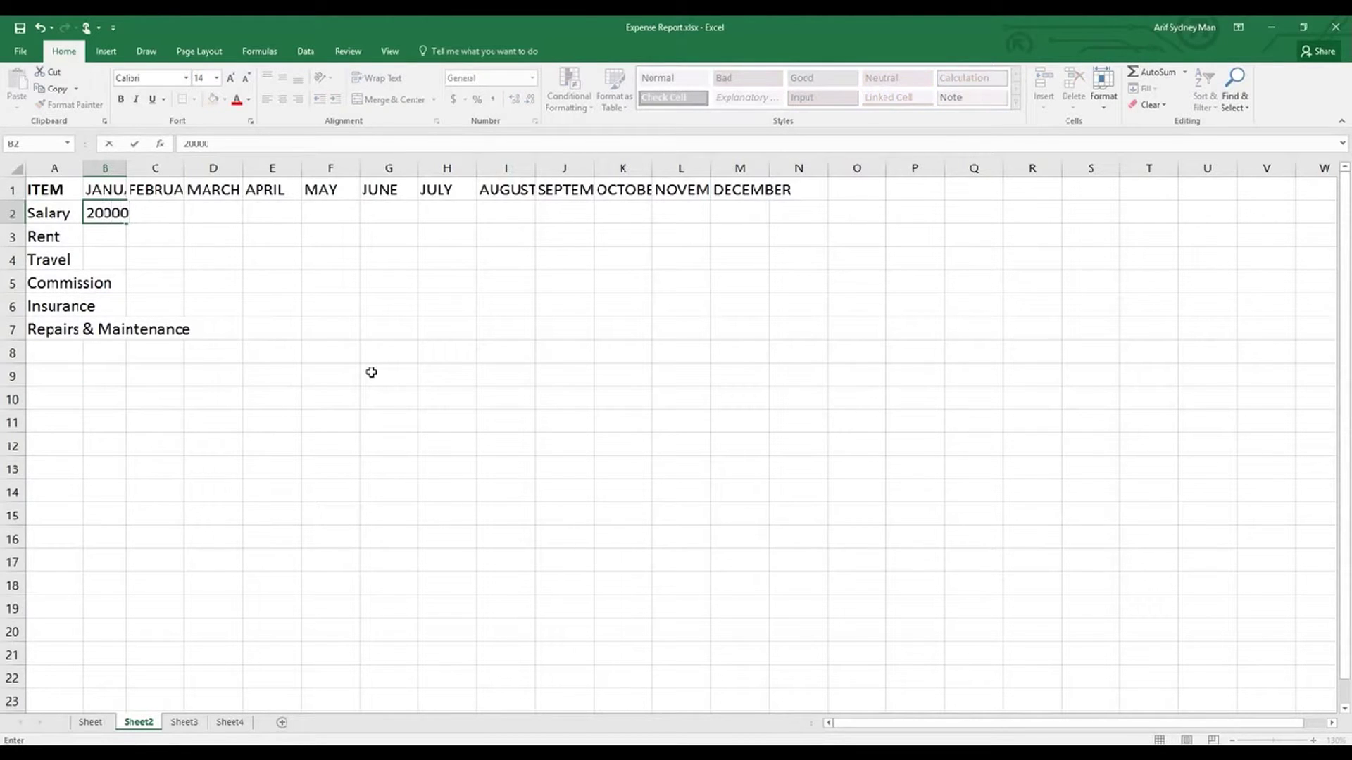
key("Return")
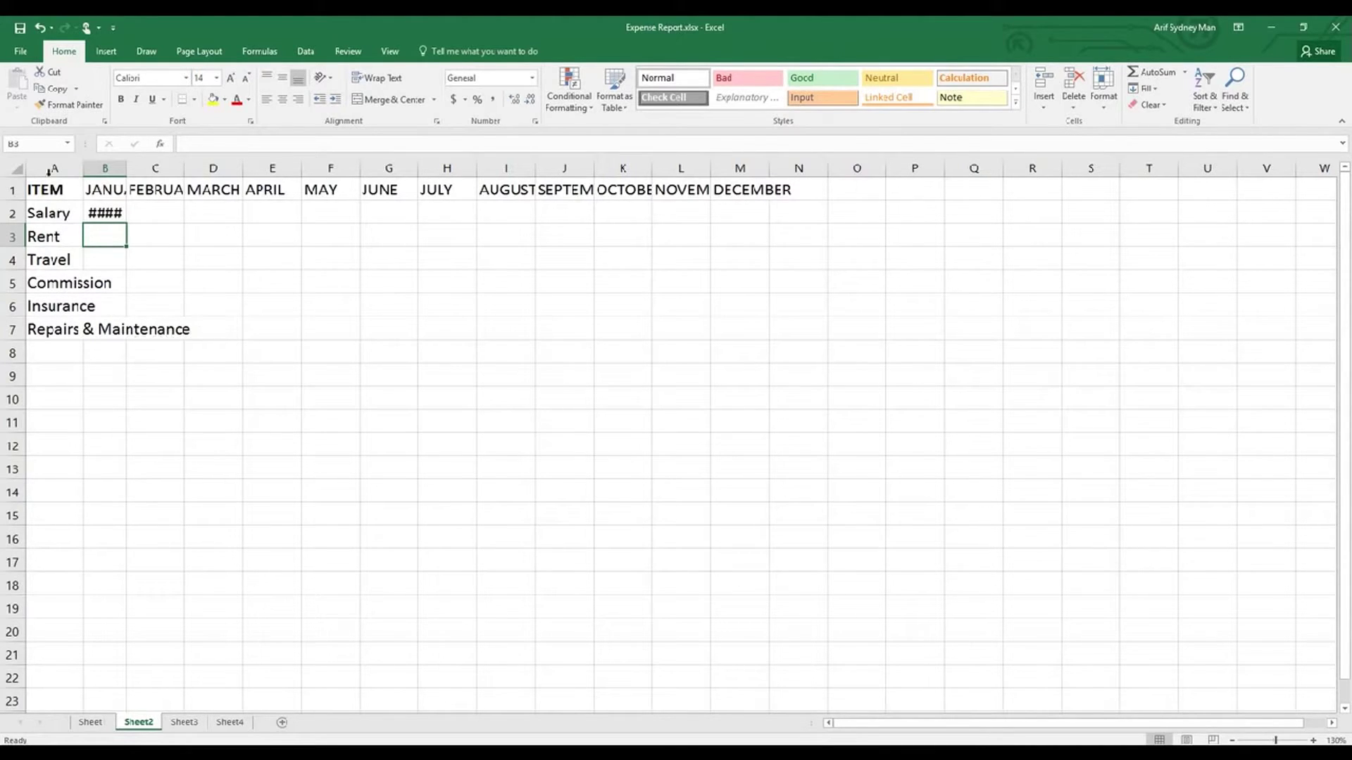
Step: Check the Salary, Rent and Repairs & Maintenance labels in column A
left_click(49, 210)
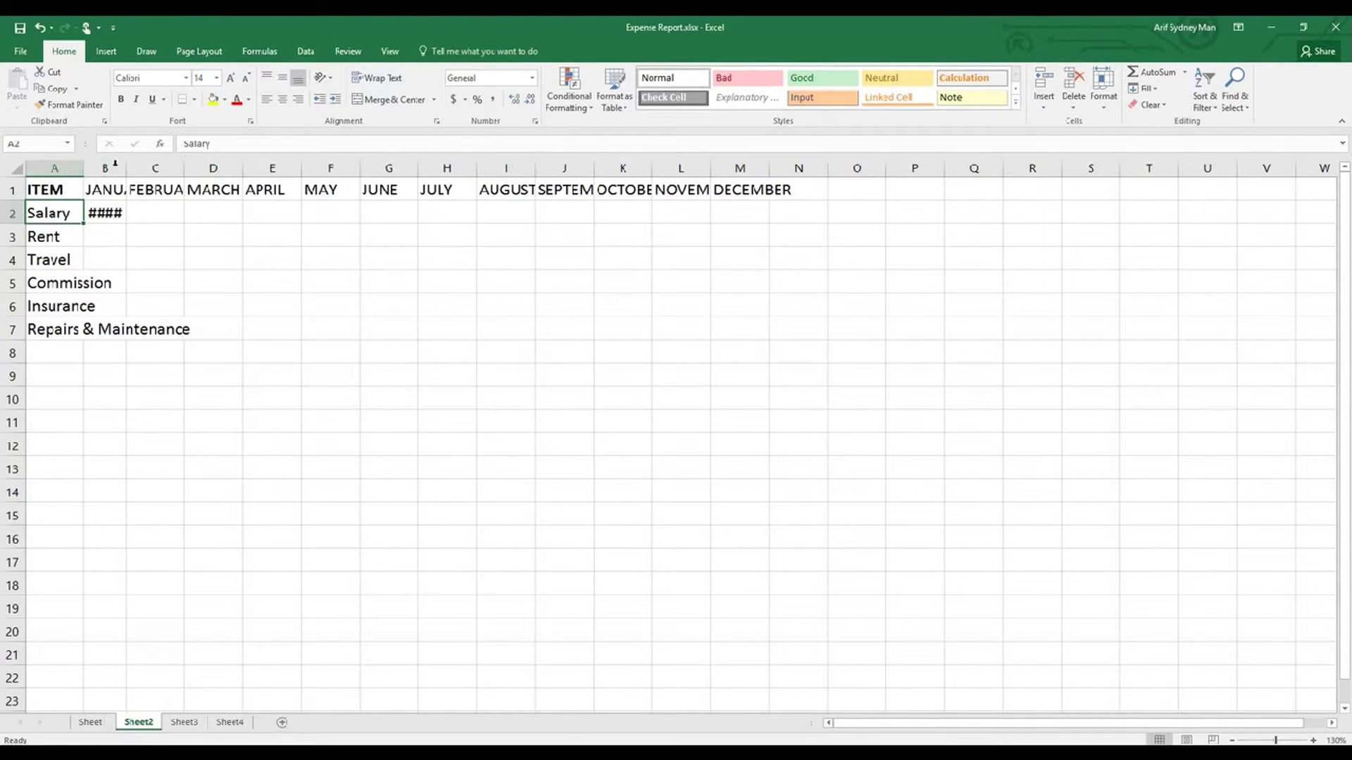
left_click(36, 239)
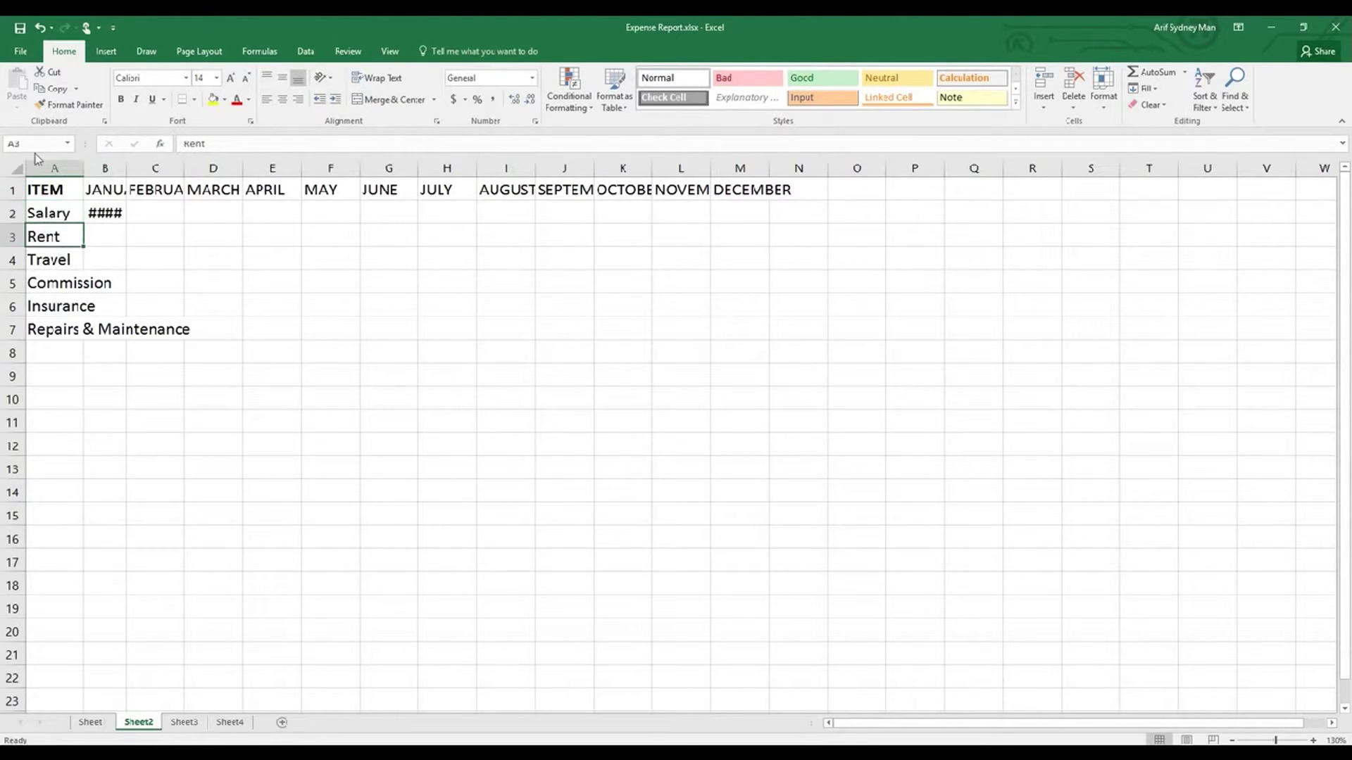
left_click(56, 330)
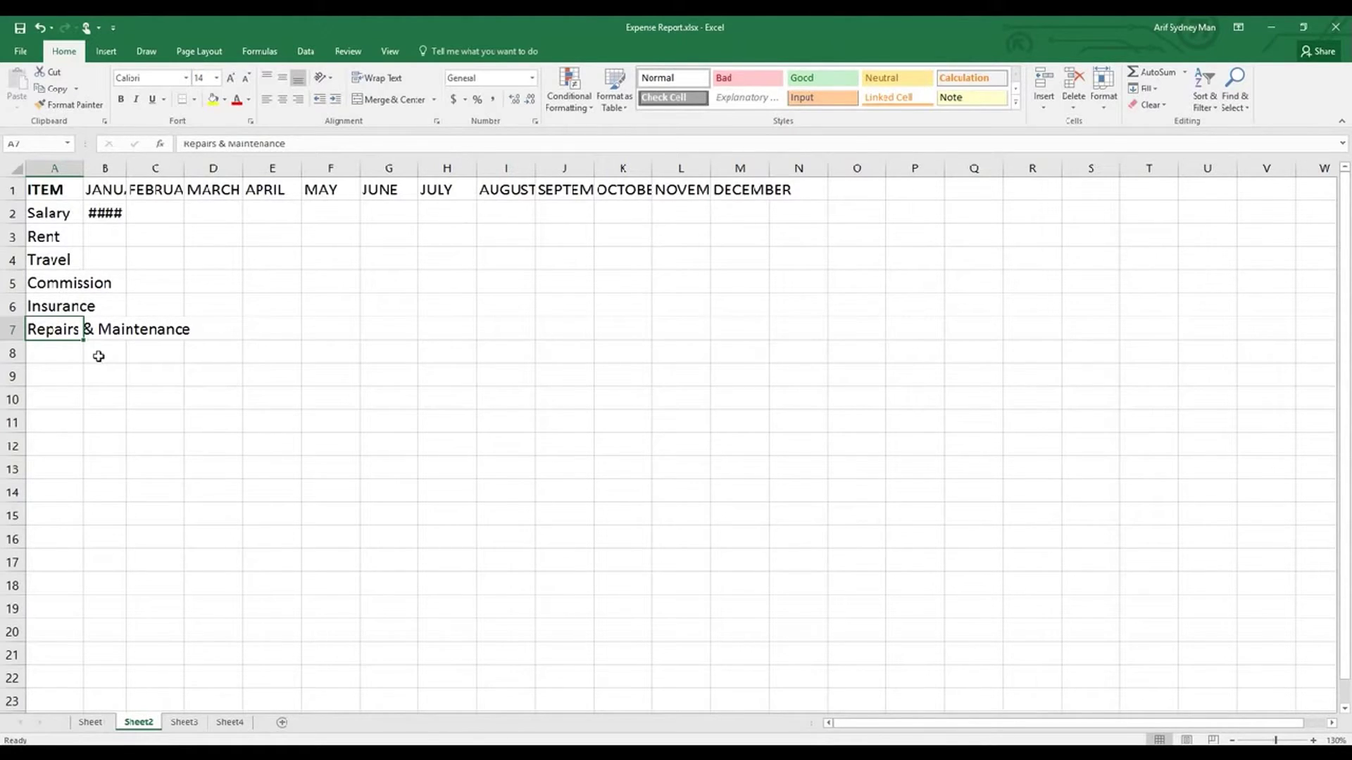
Step: AutoFit column A to the width of Repairs & Maintenance
left_click(56, 169)
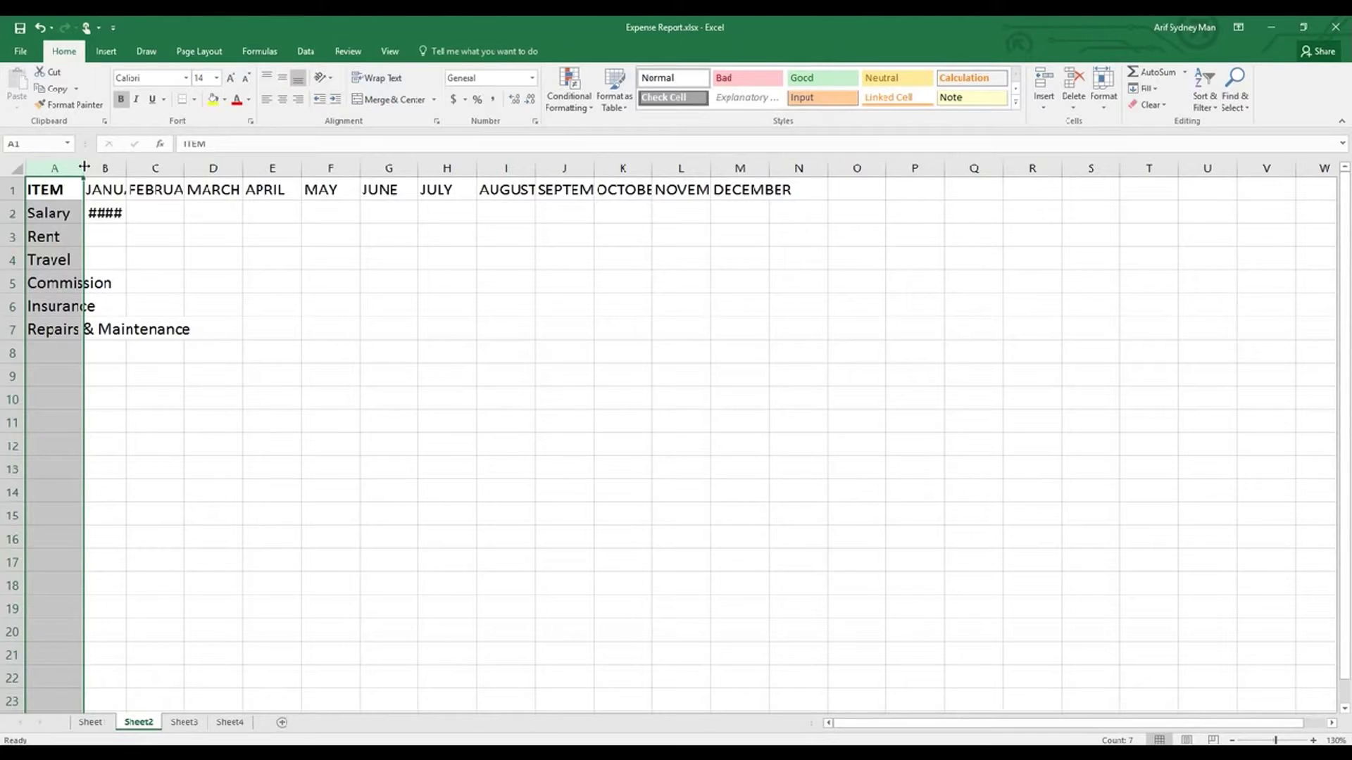
double_click(84, 166)
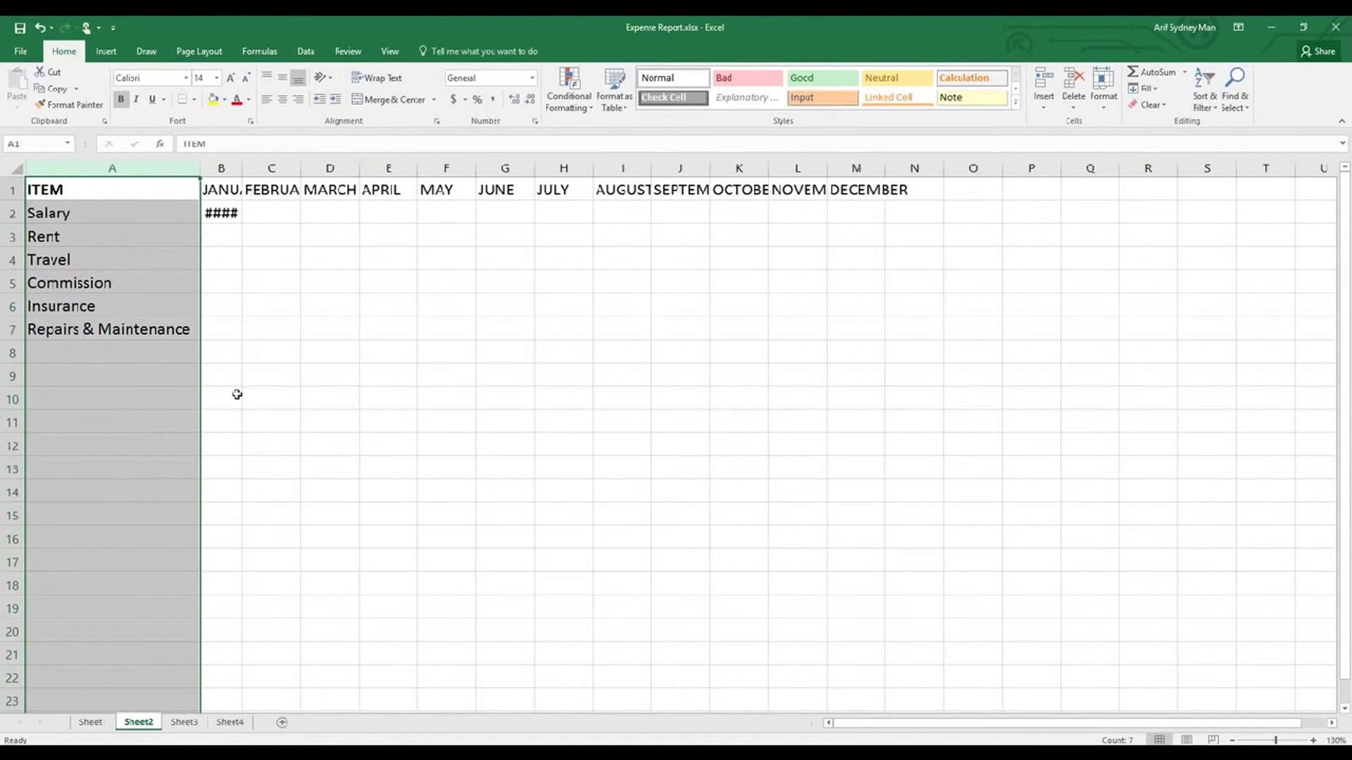
left_click(259, 372)
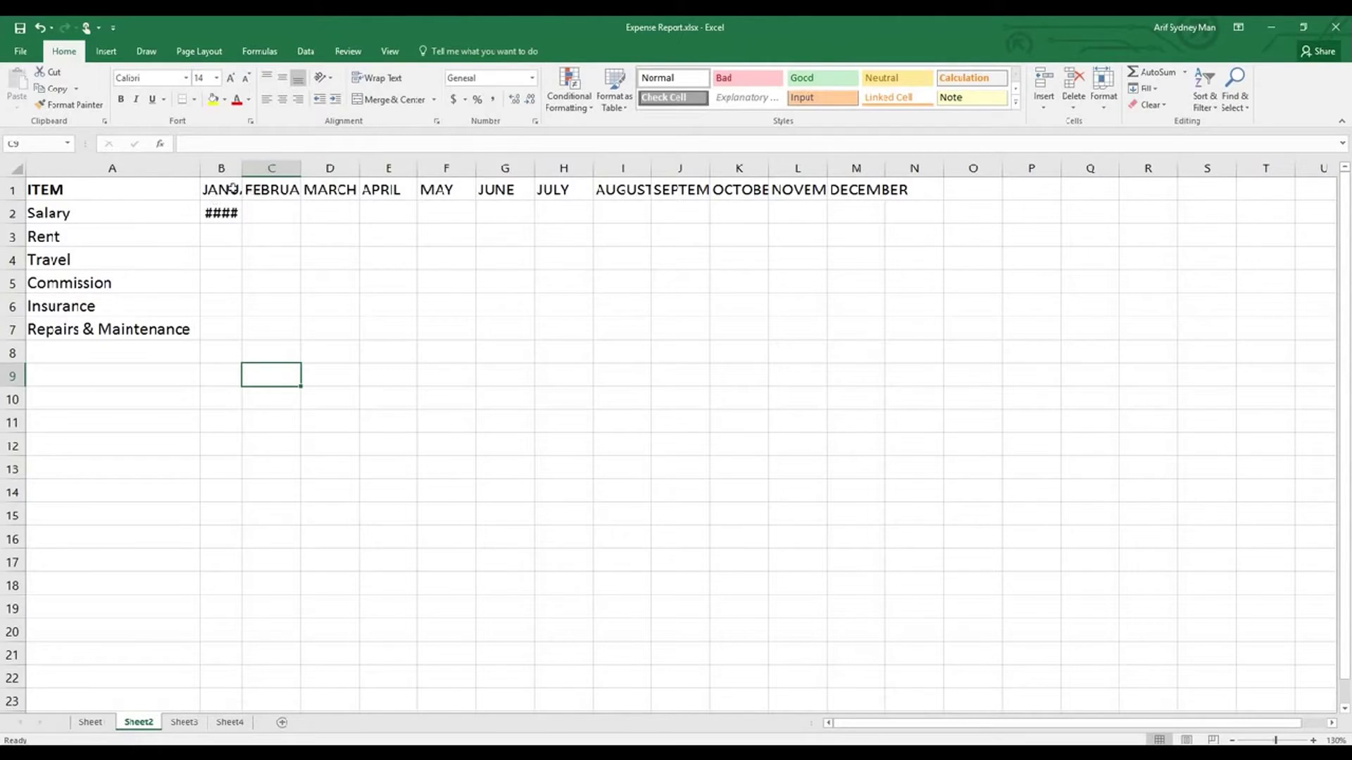
Step: AutoFit column B so JANUARY and 20000 display in full
left_click(222, 213)
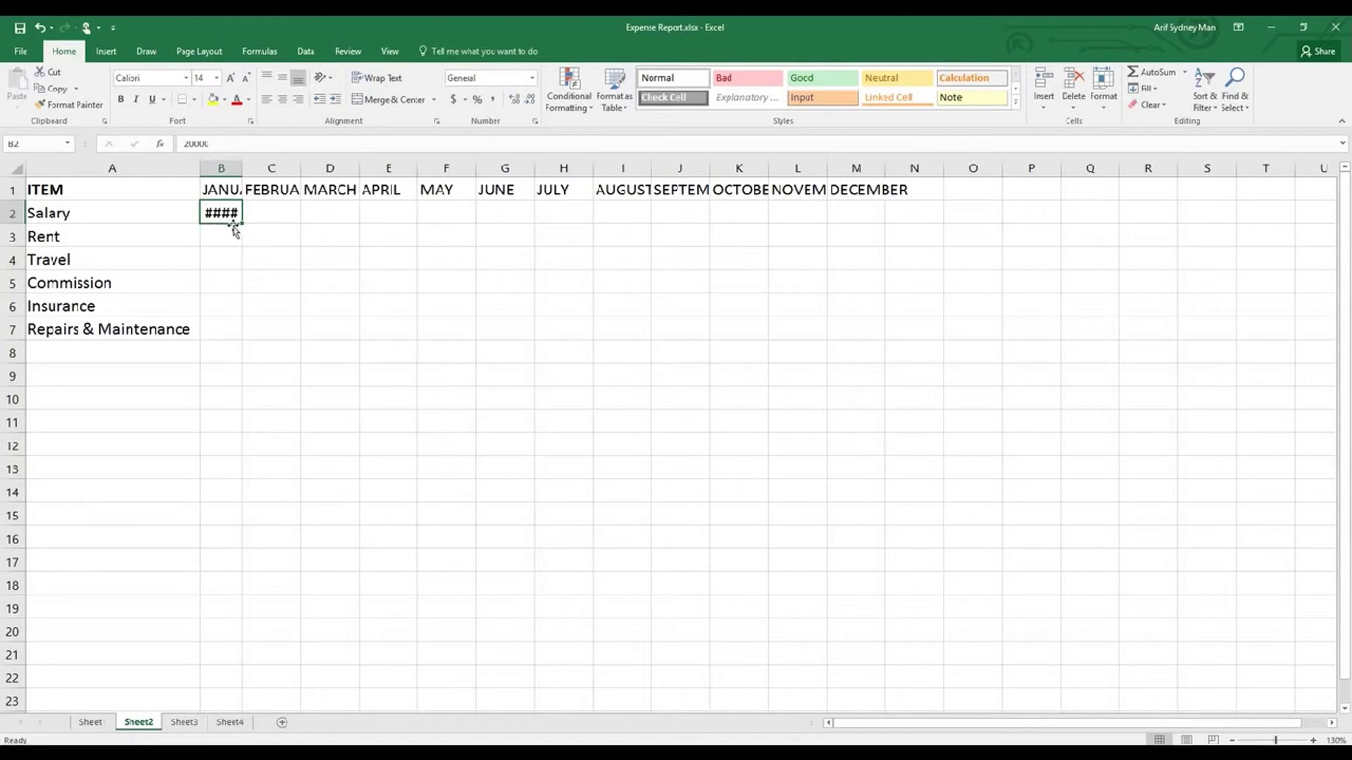
left_click(223, 170)
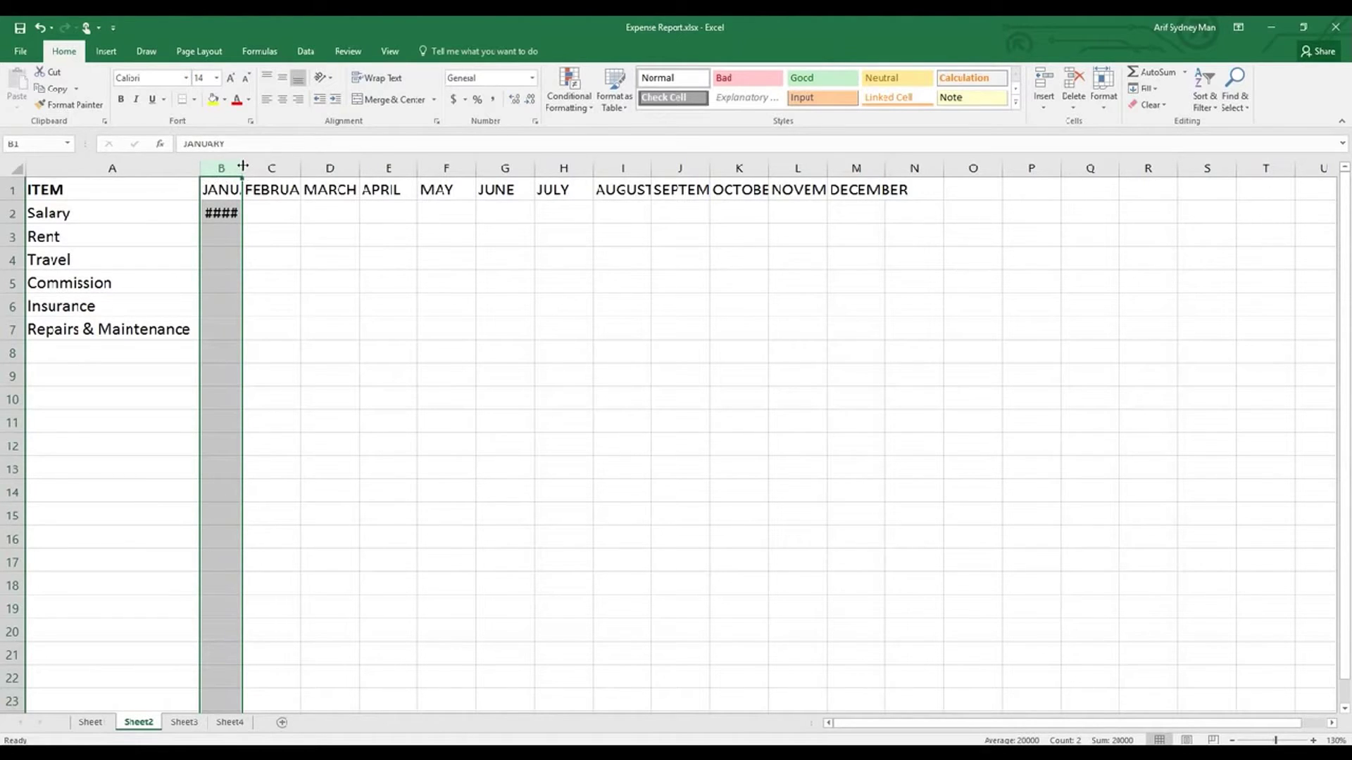
double_click(242, 167)
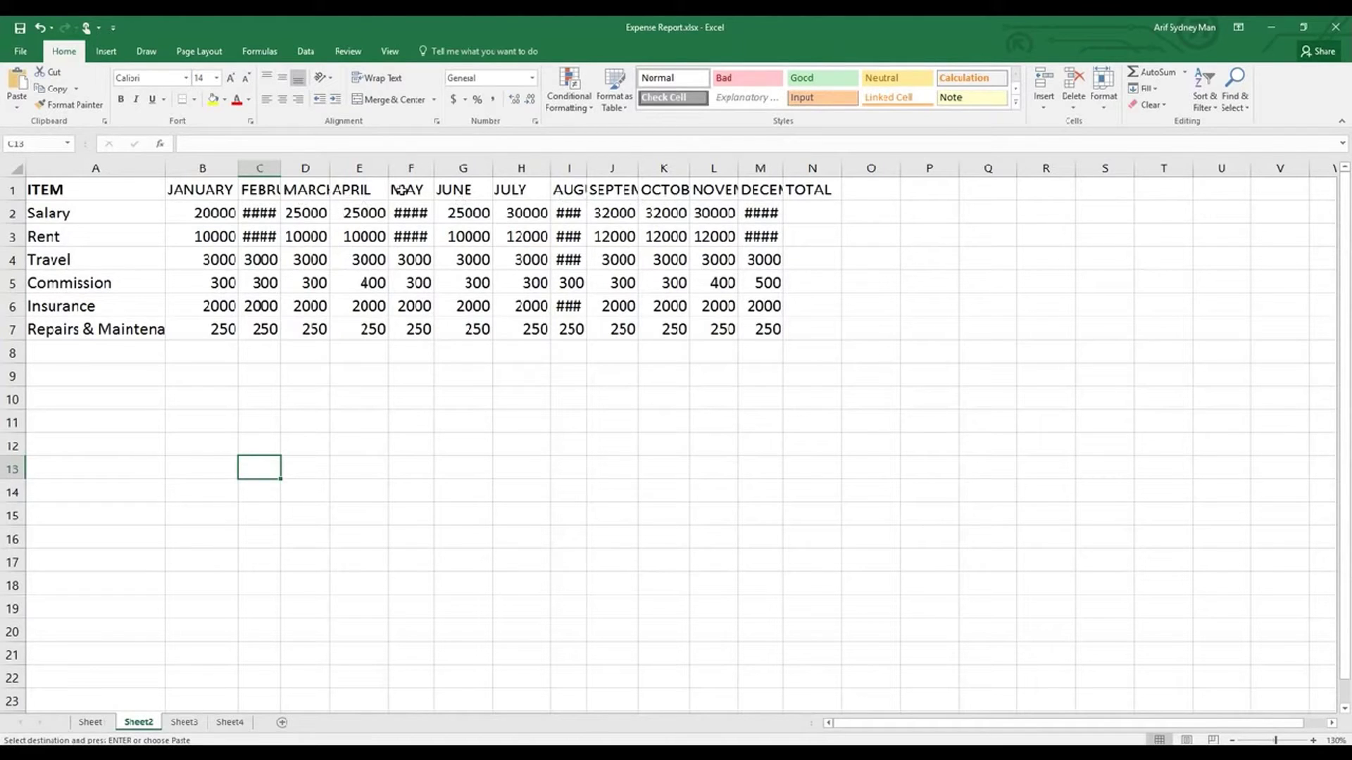
left_click(260, 213)
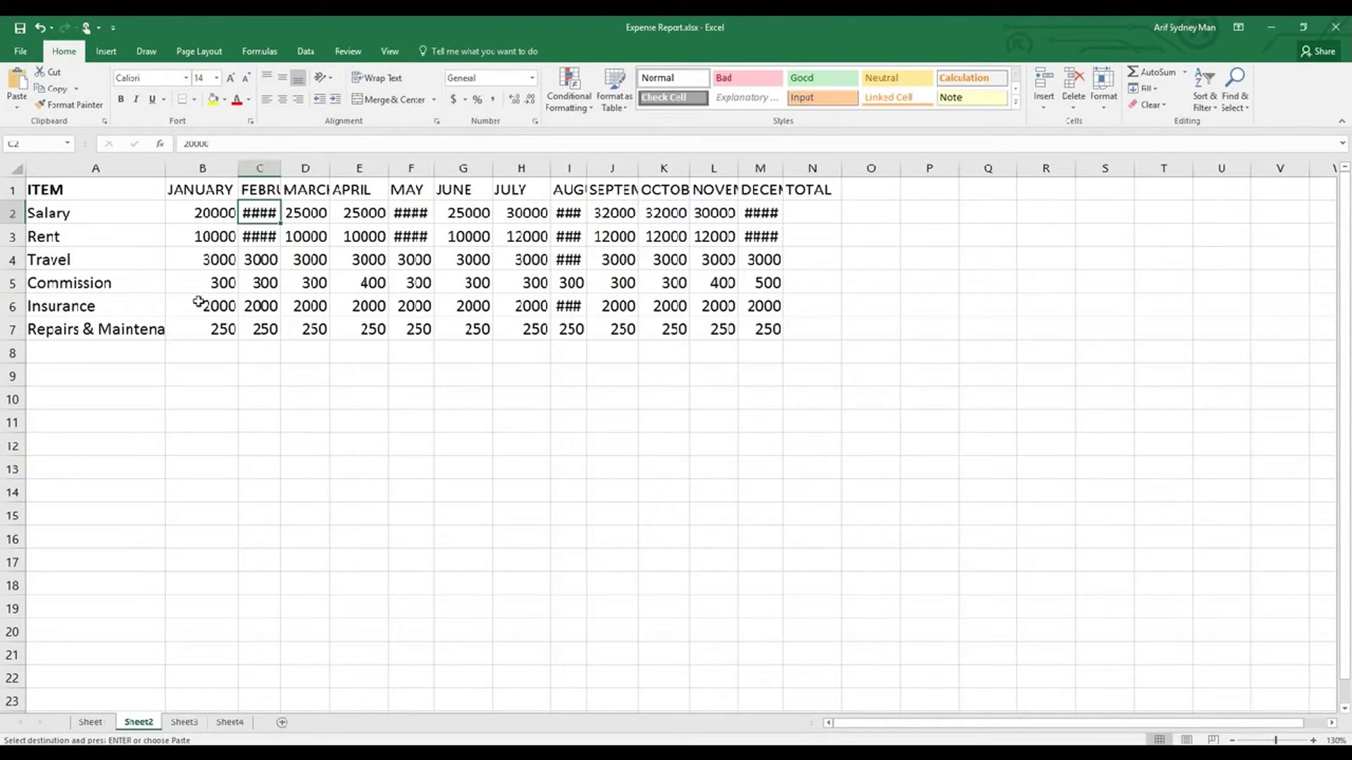
Step: AutoFit the widths of columns C through M, FEBRUARY to DECEMBER
left_click(211, 169)
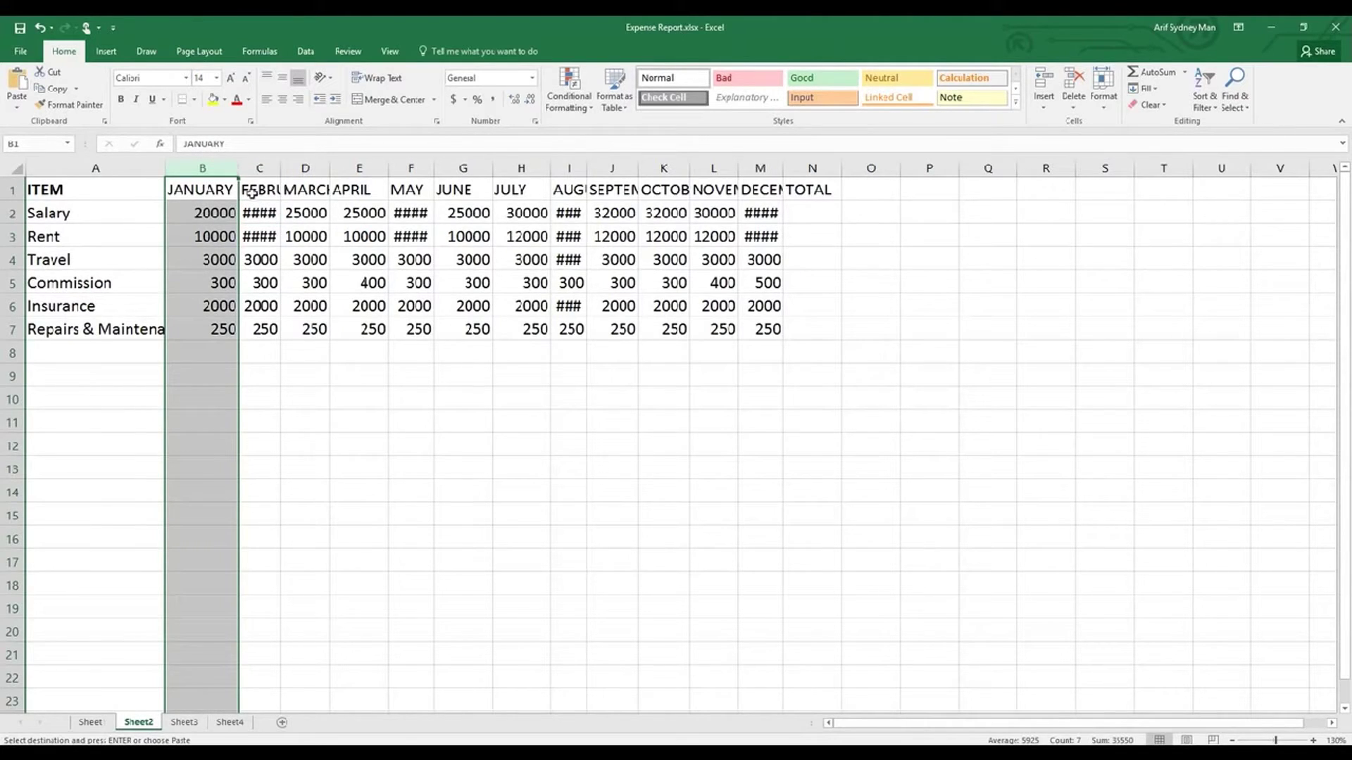
left_click(320, 412)
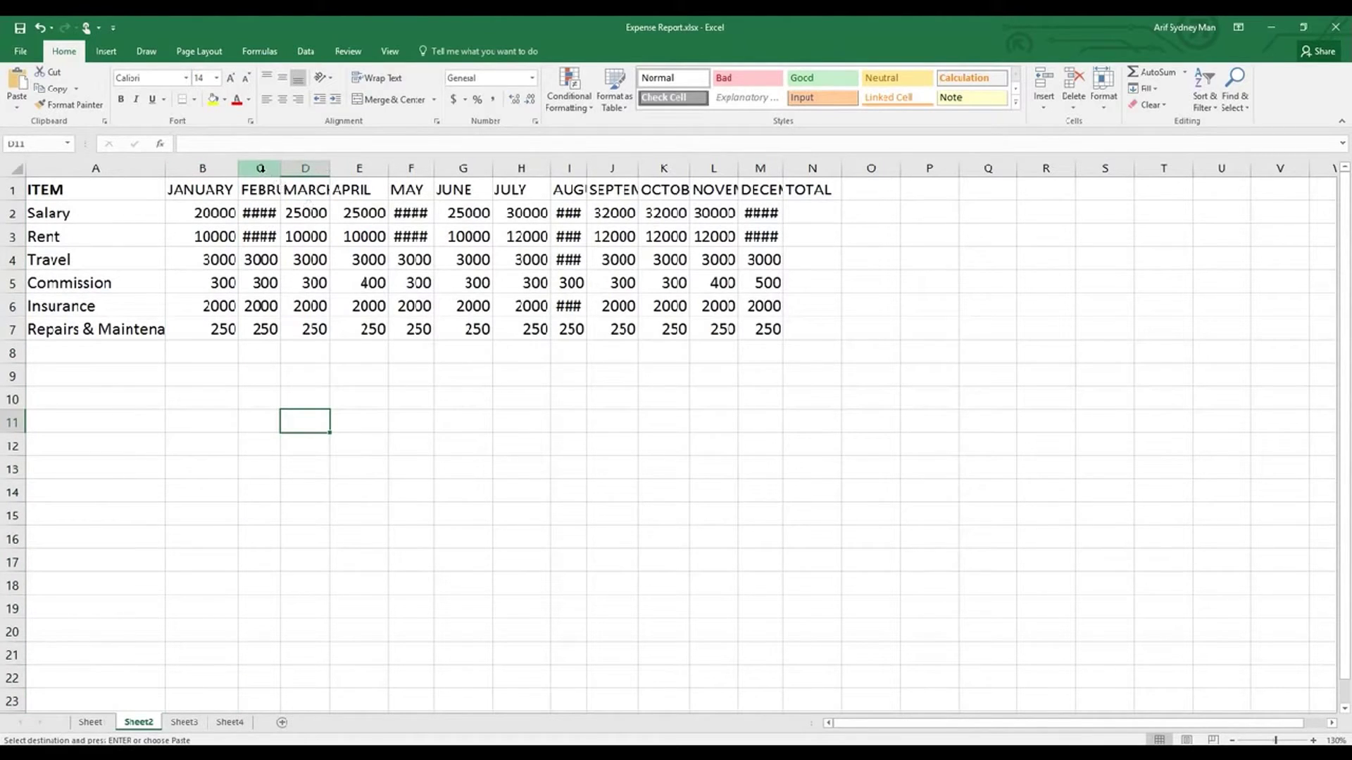
left_click_drag(260, 168, 760, 162)
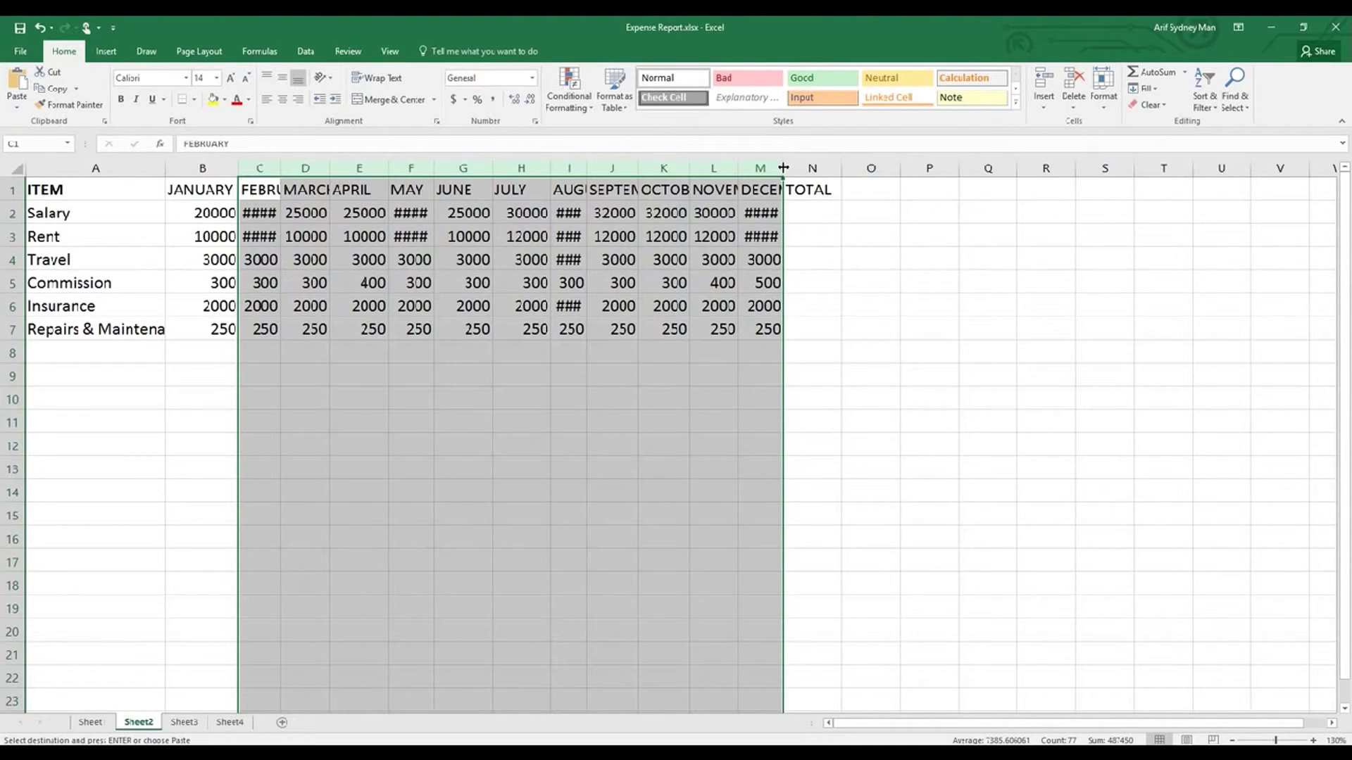
double_click(783, 167)
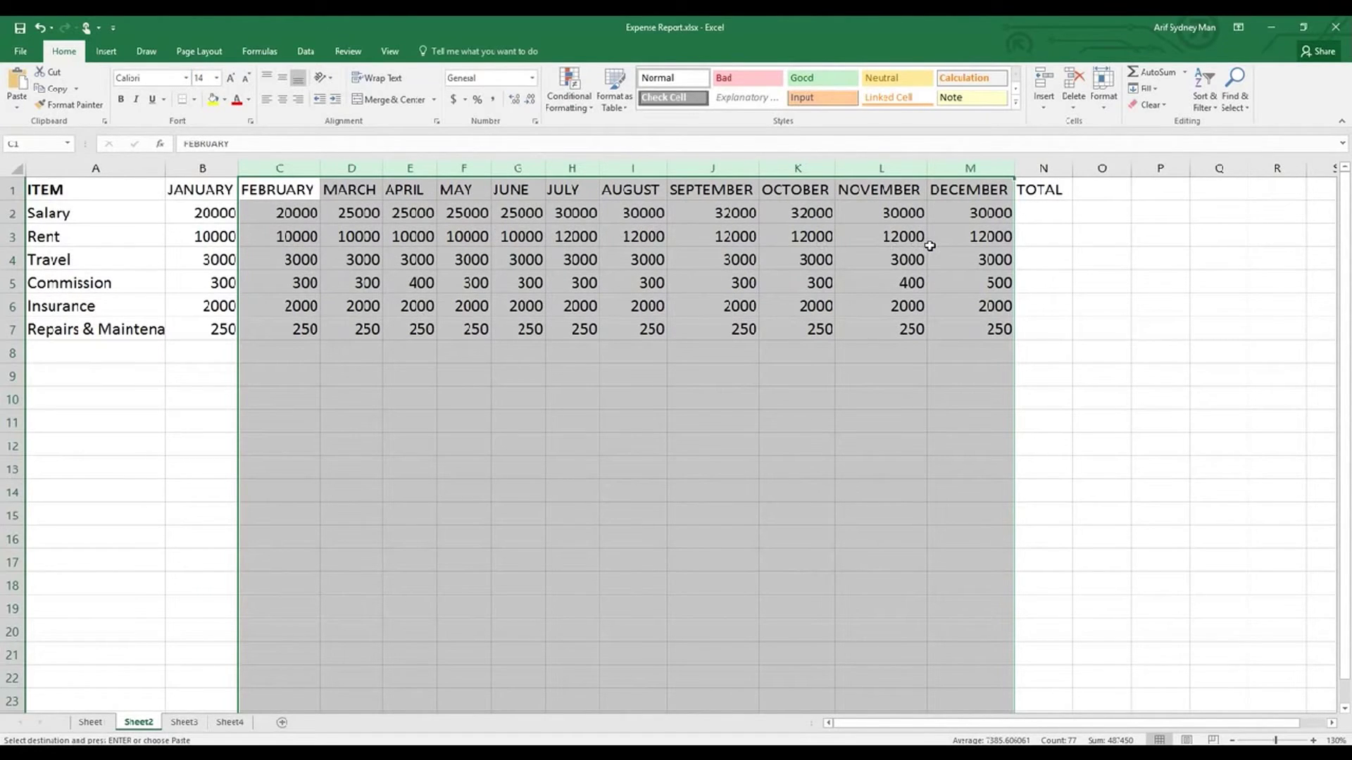
key("Right")
key("Down")
key("Down")
key("Down")
key("Down")
key("Down")
key("Down")
key("Down")
key("Down")
key("Down")
key("Down")
key("Down")
key("Down")
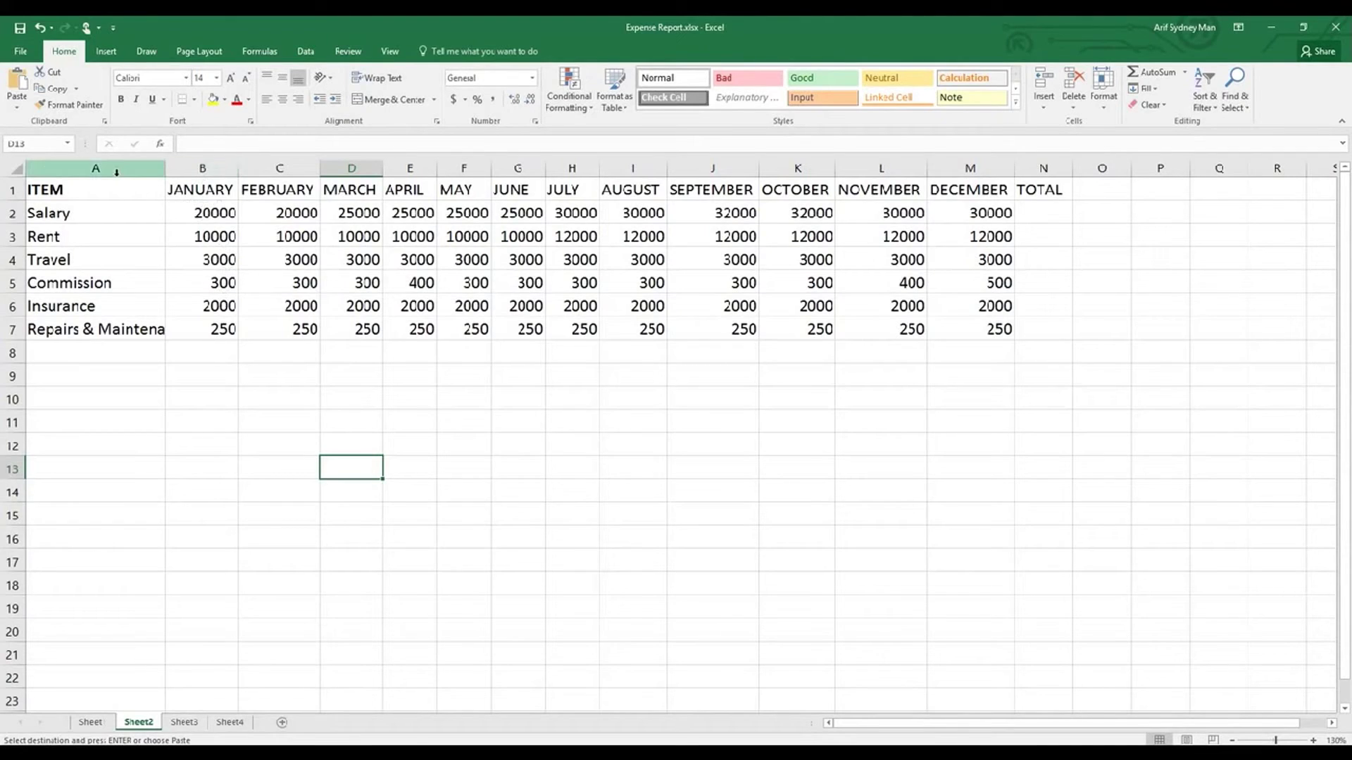
left_click(190, 167)
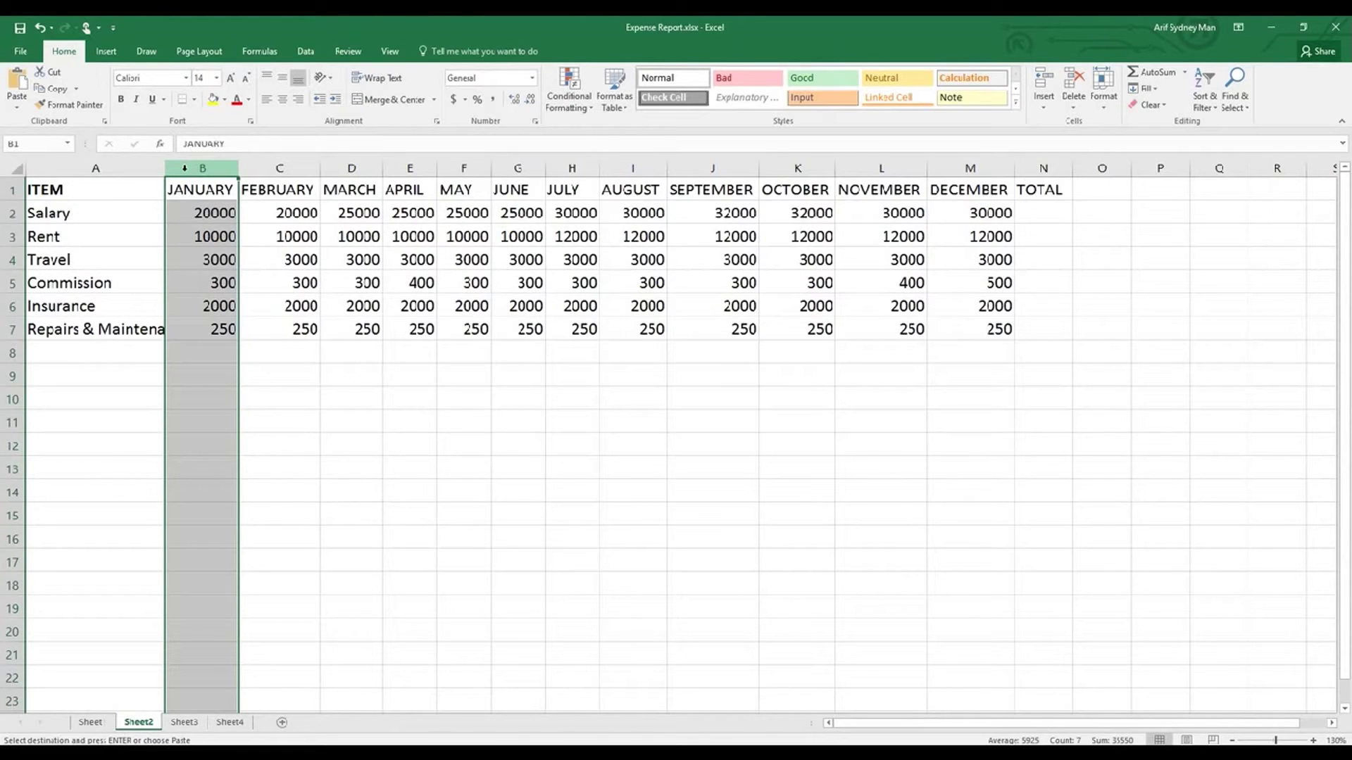
right_click(184, 168)
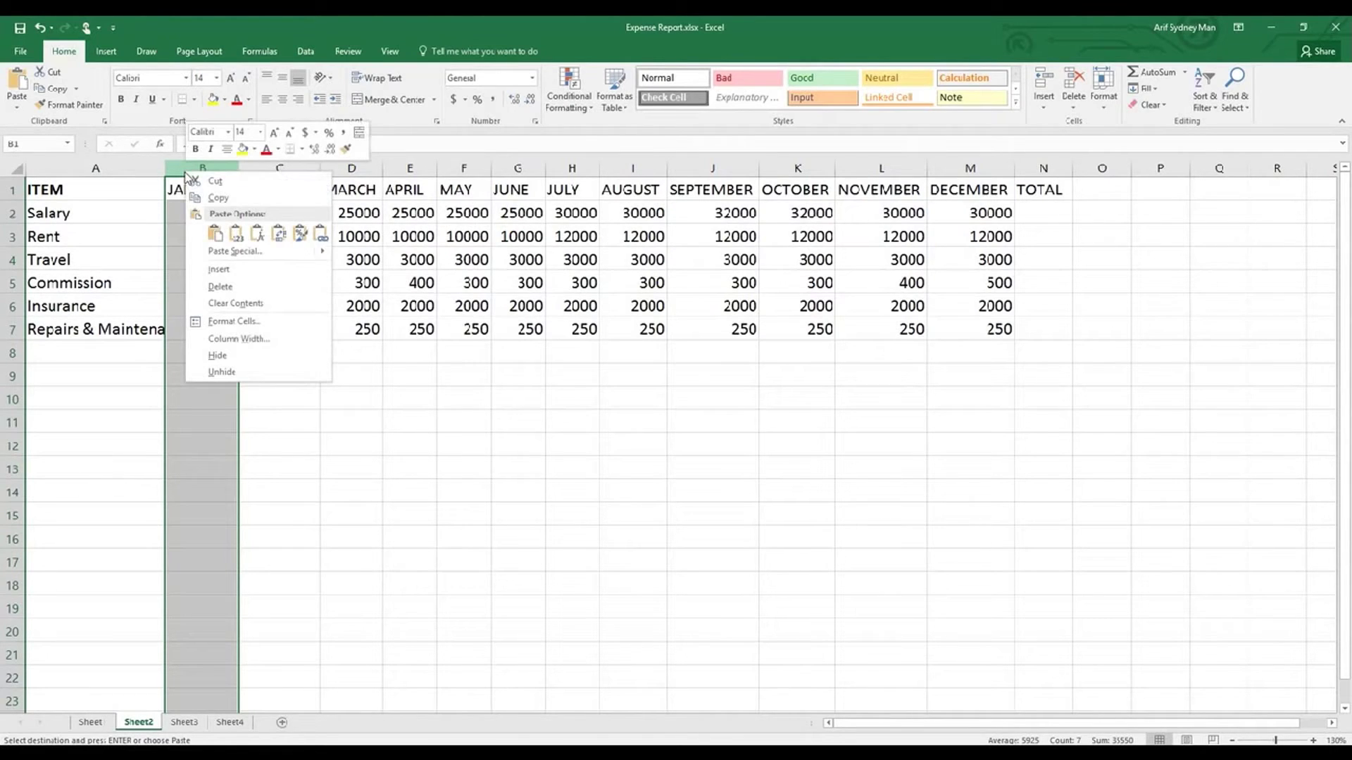
left_click(218, 270)
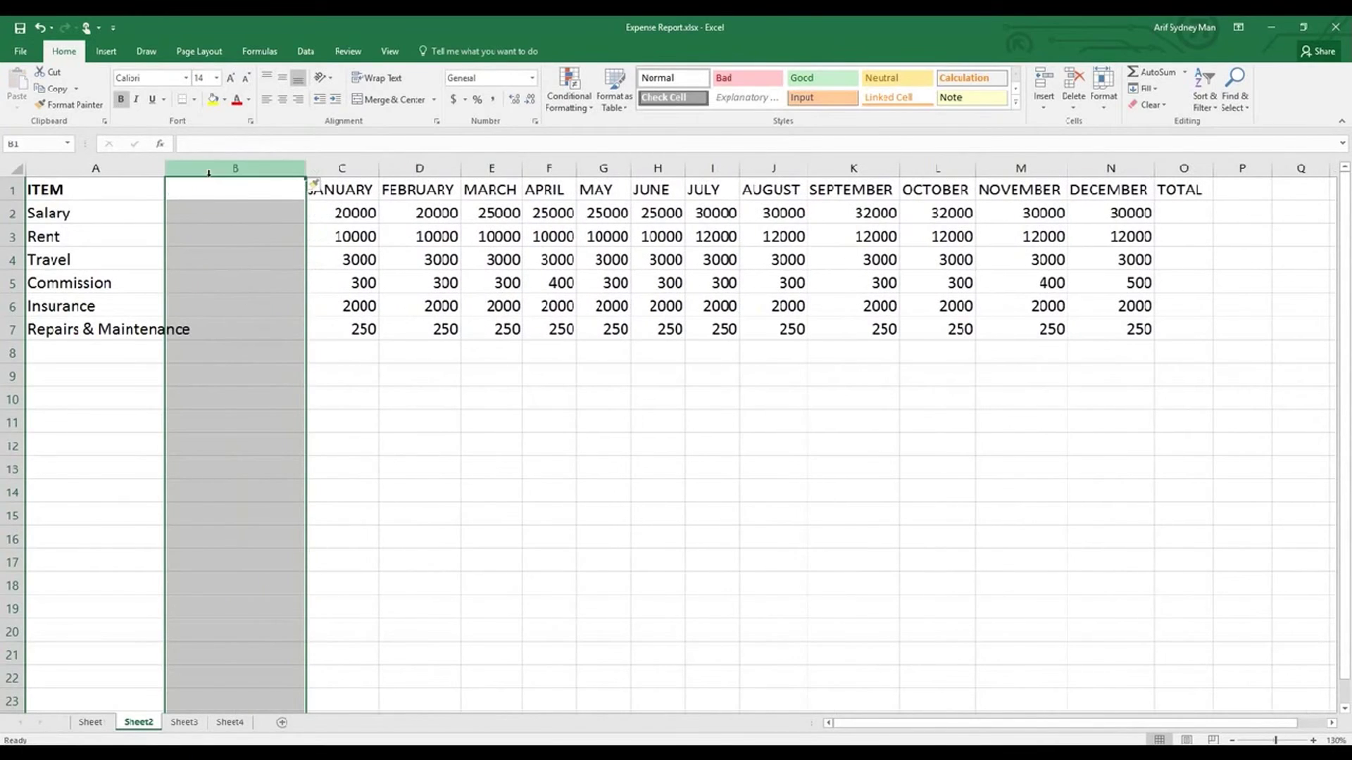
left_click(240, 189)
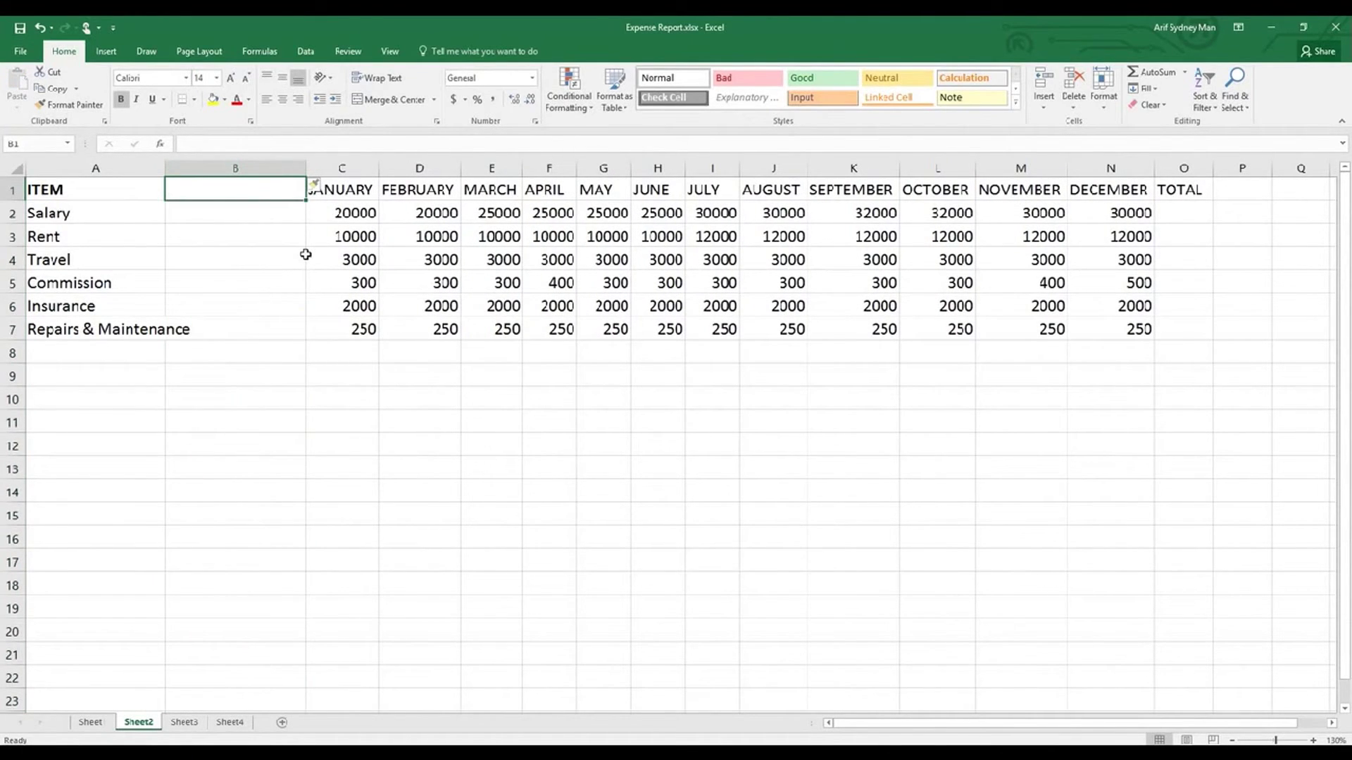
type("Ref No")
key("Return")
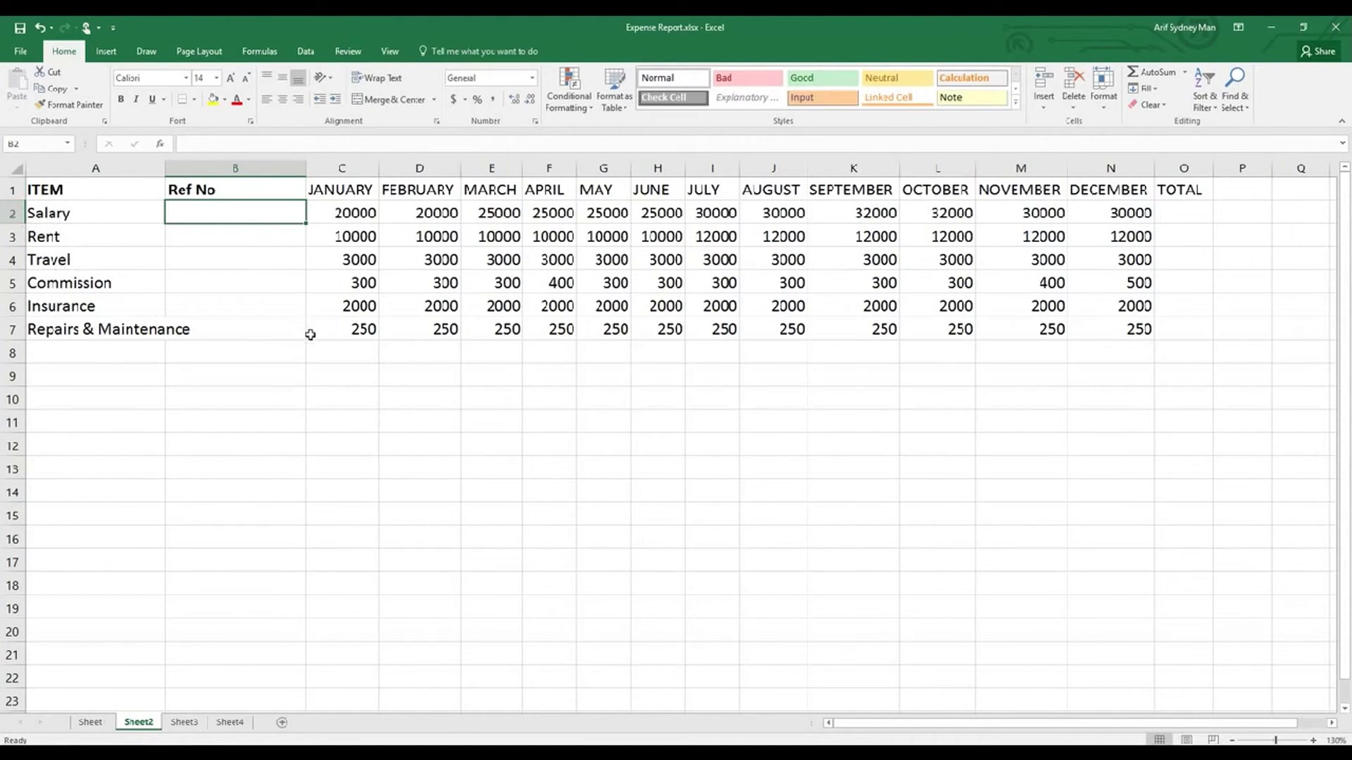
left_click(279, 367)
left_click(237, 168)
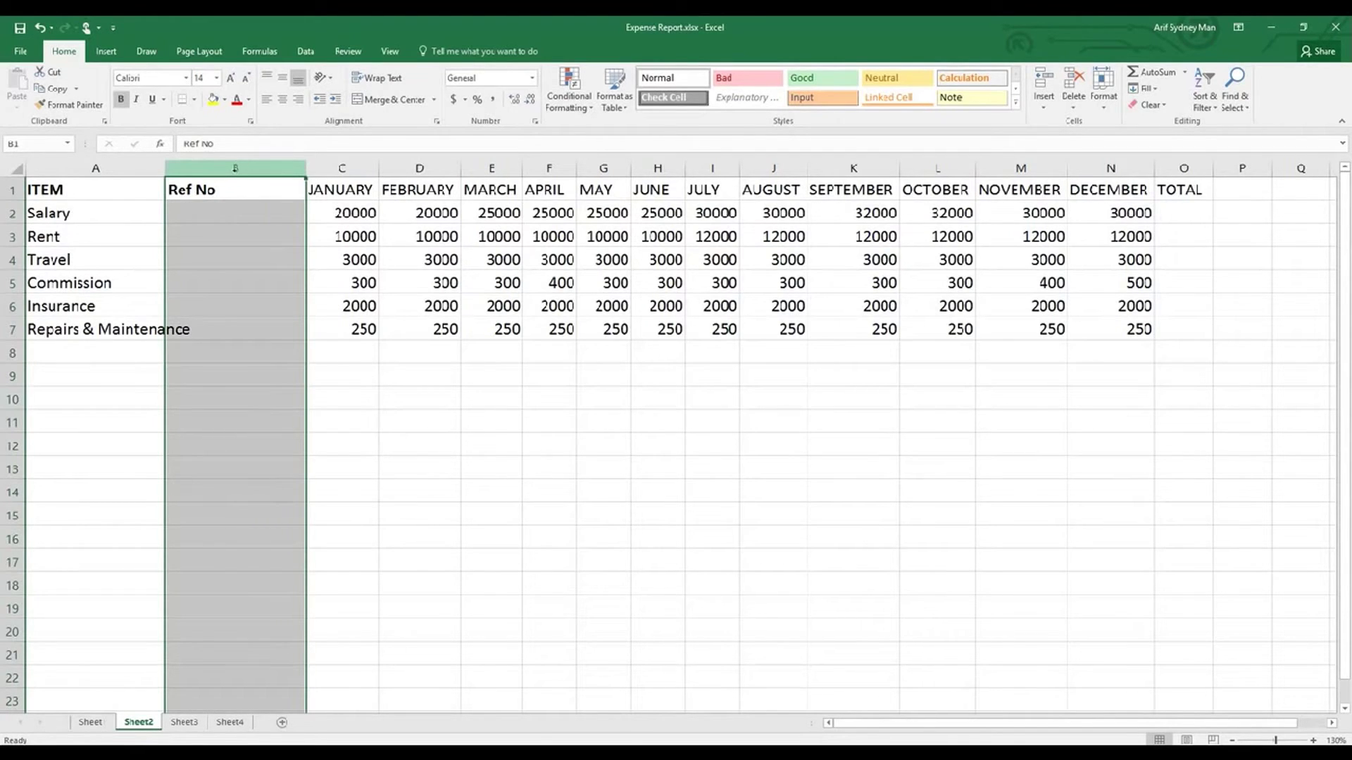
right_click(235, 169)
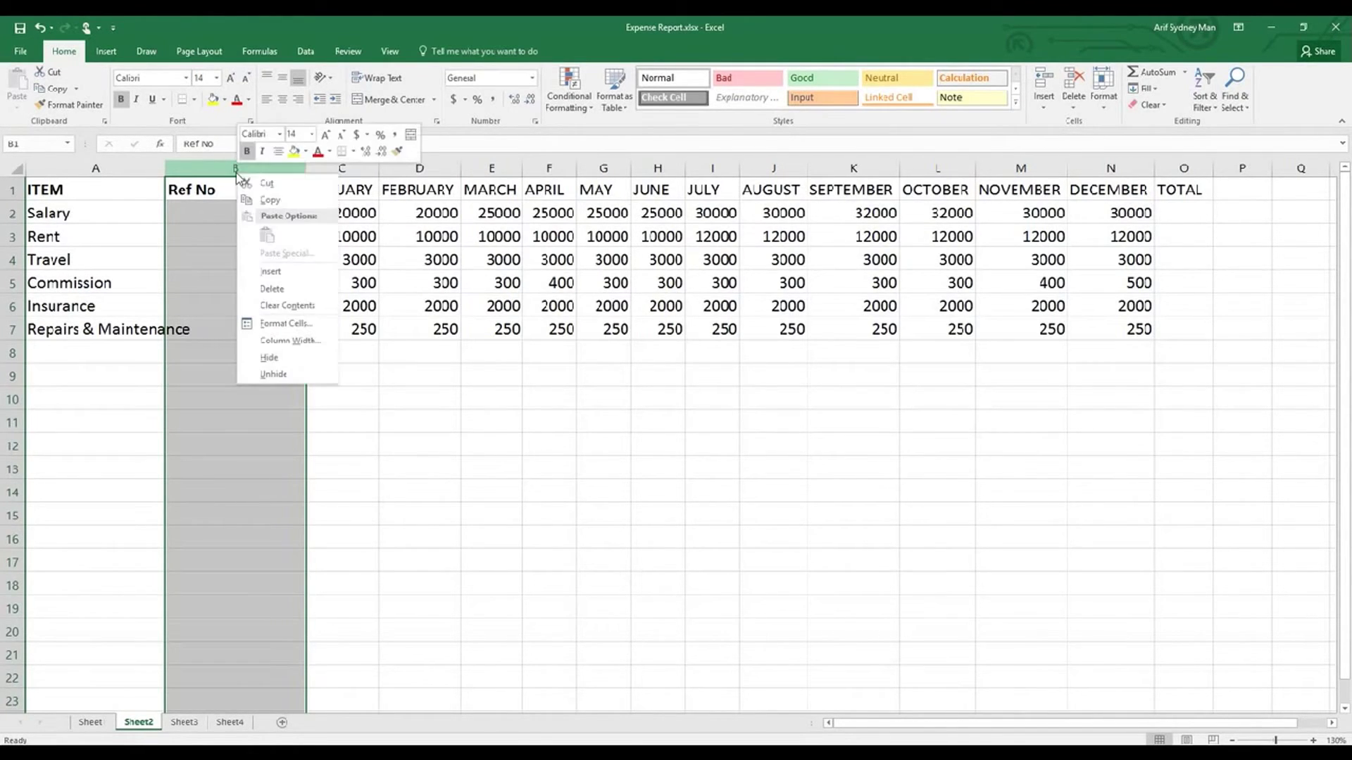
left_click(288, 294)
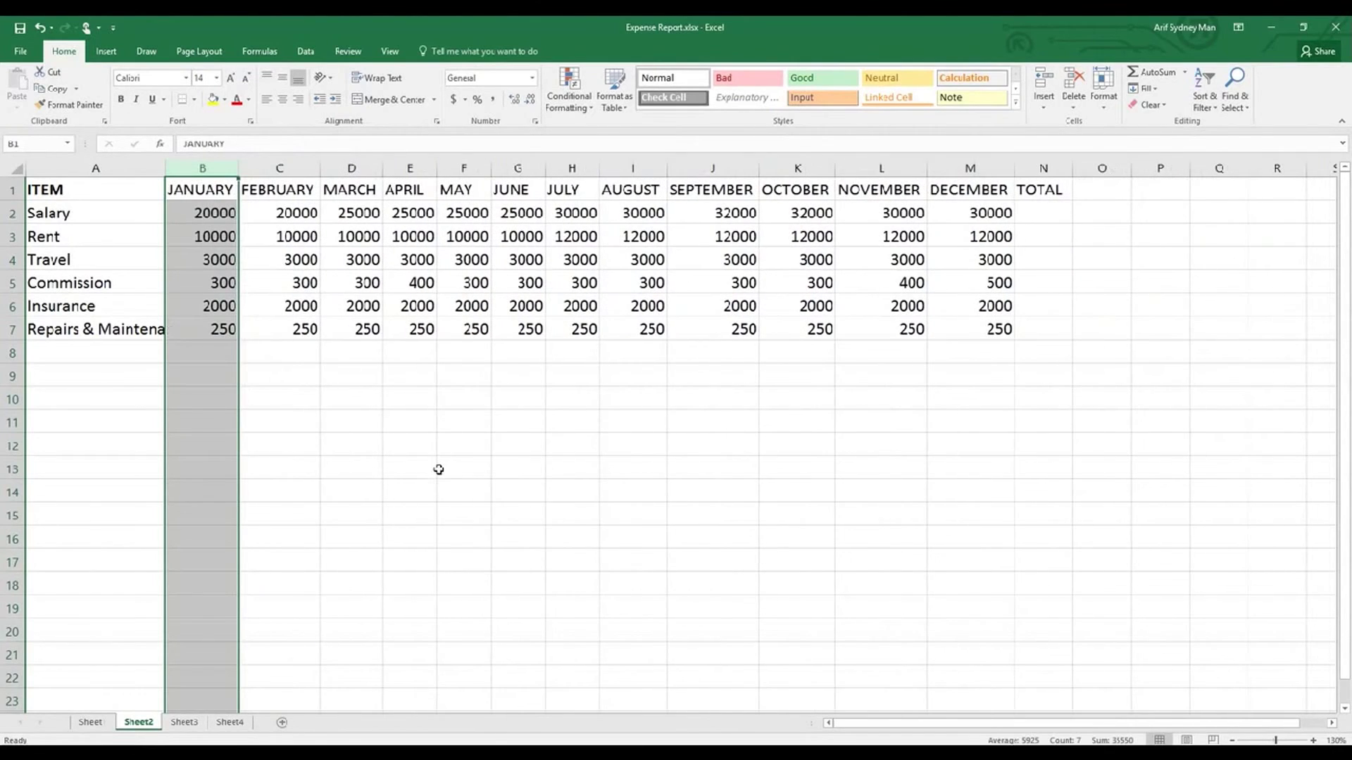
left_click(366, 465)
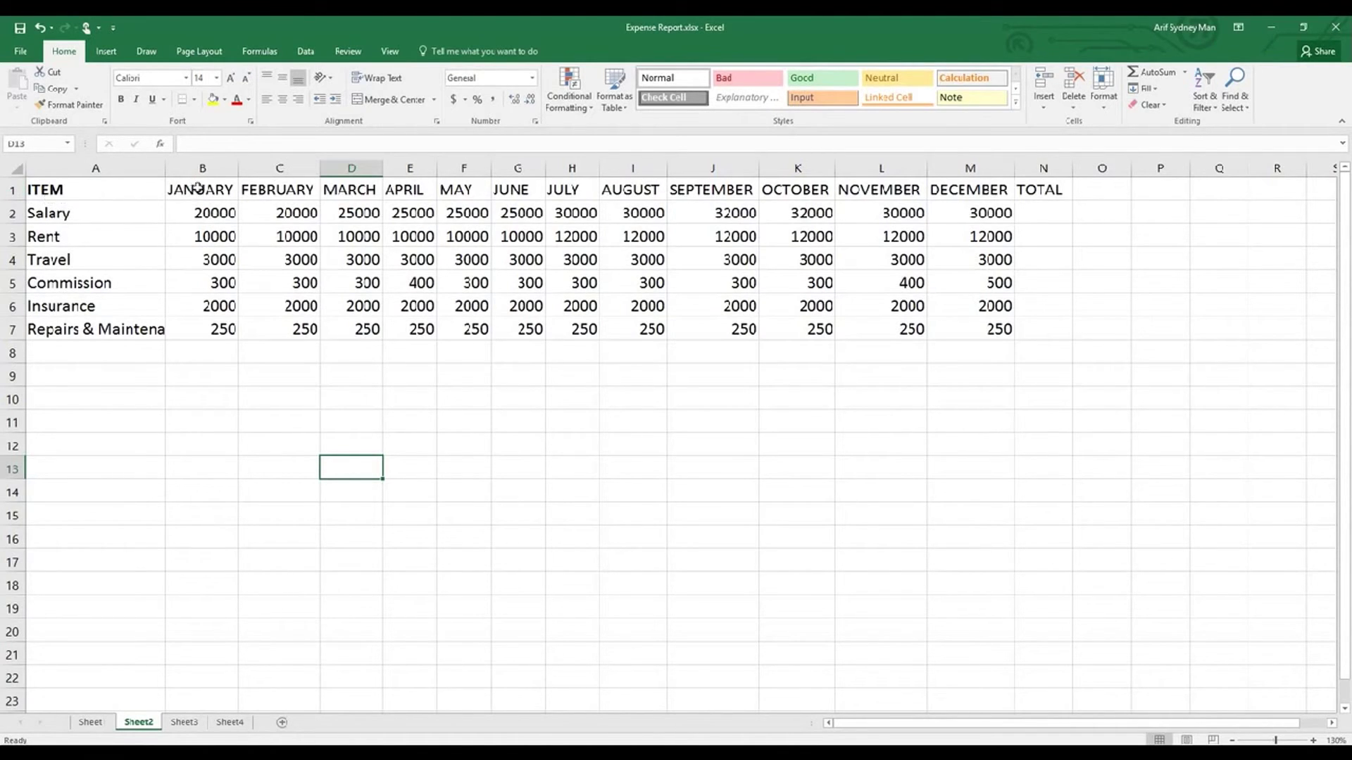
left_click(9, 190)
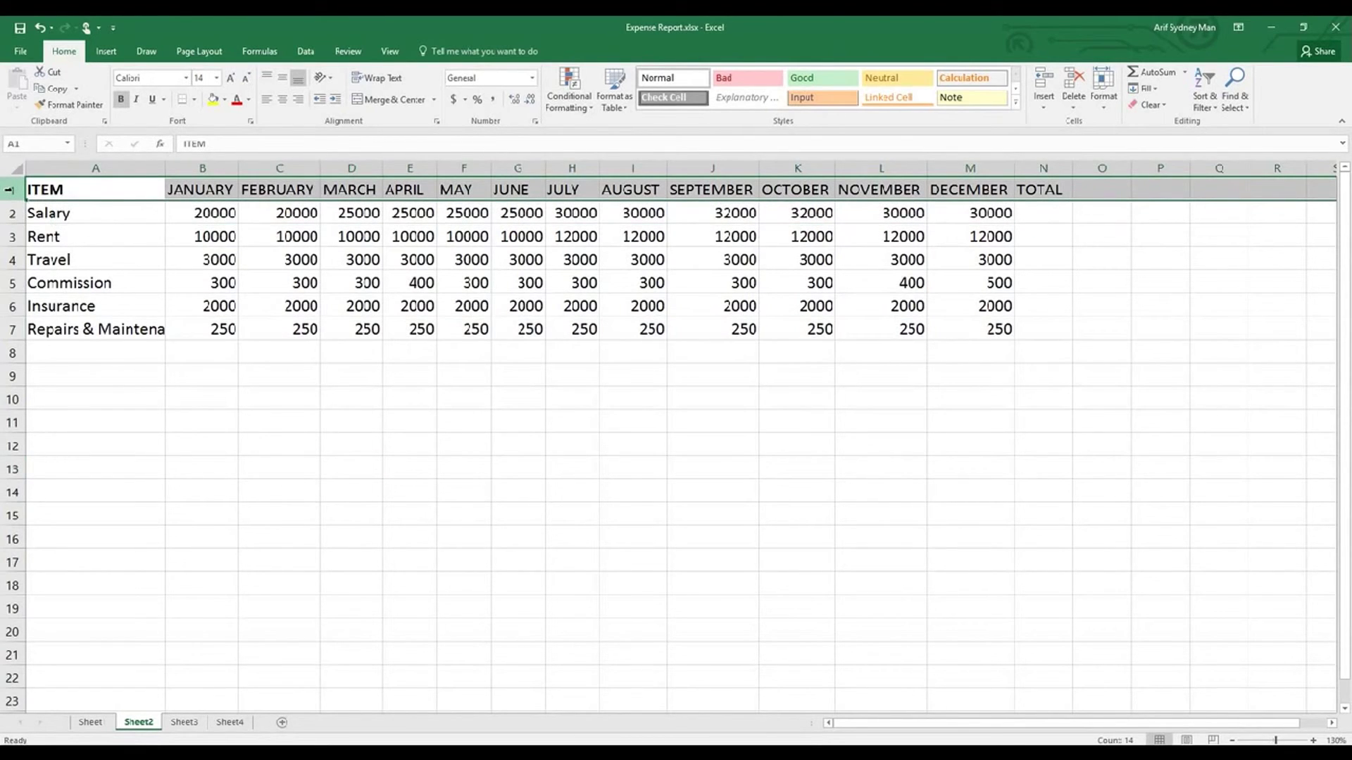
Step: Insert a blank row above the headers and type 'Expense Report' in A1
right_click(10, 190)
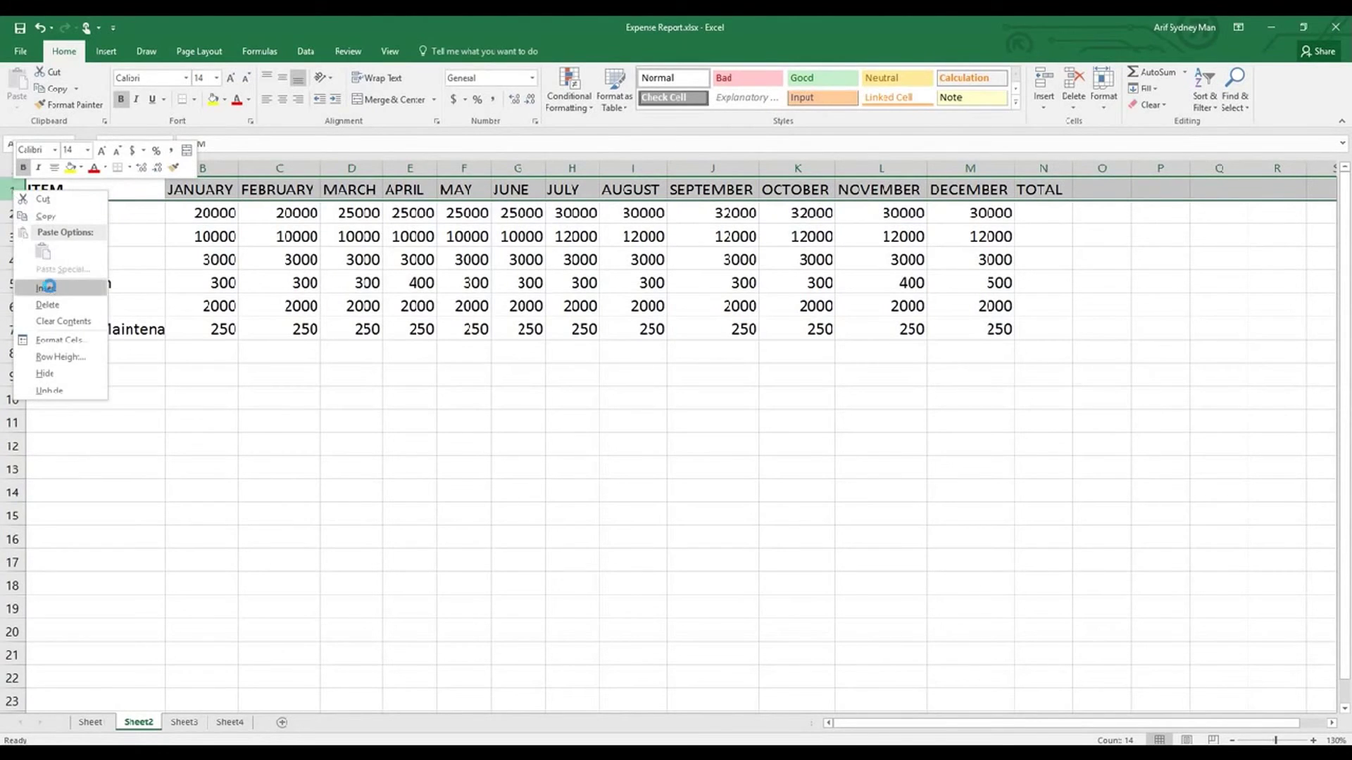
left_click(46, 288)
type("Expense Report")
key("Return")
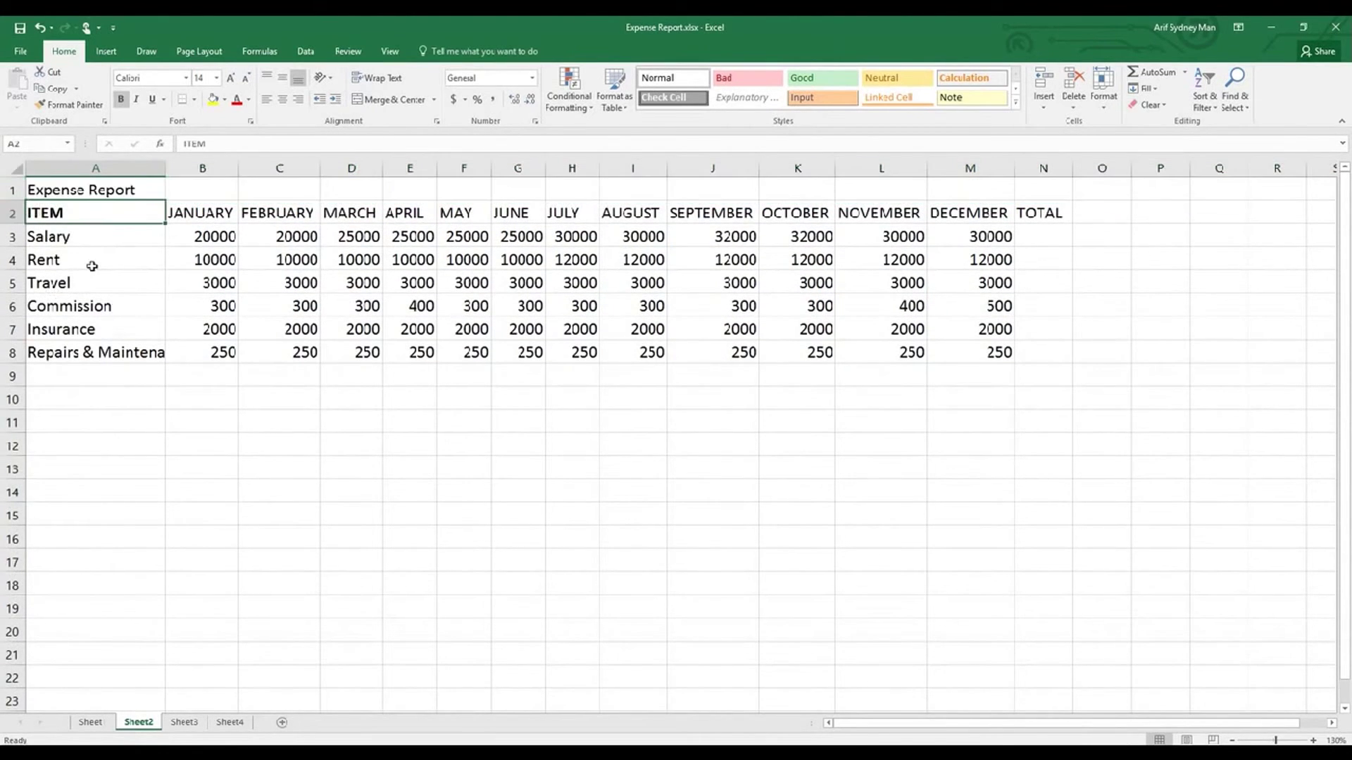
Step: Make the Expense Report title bold at font size 20
left_click(66, 194)
left_click(122, 96)
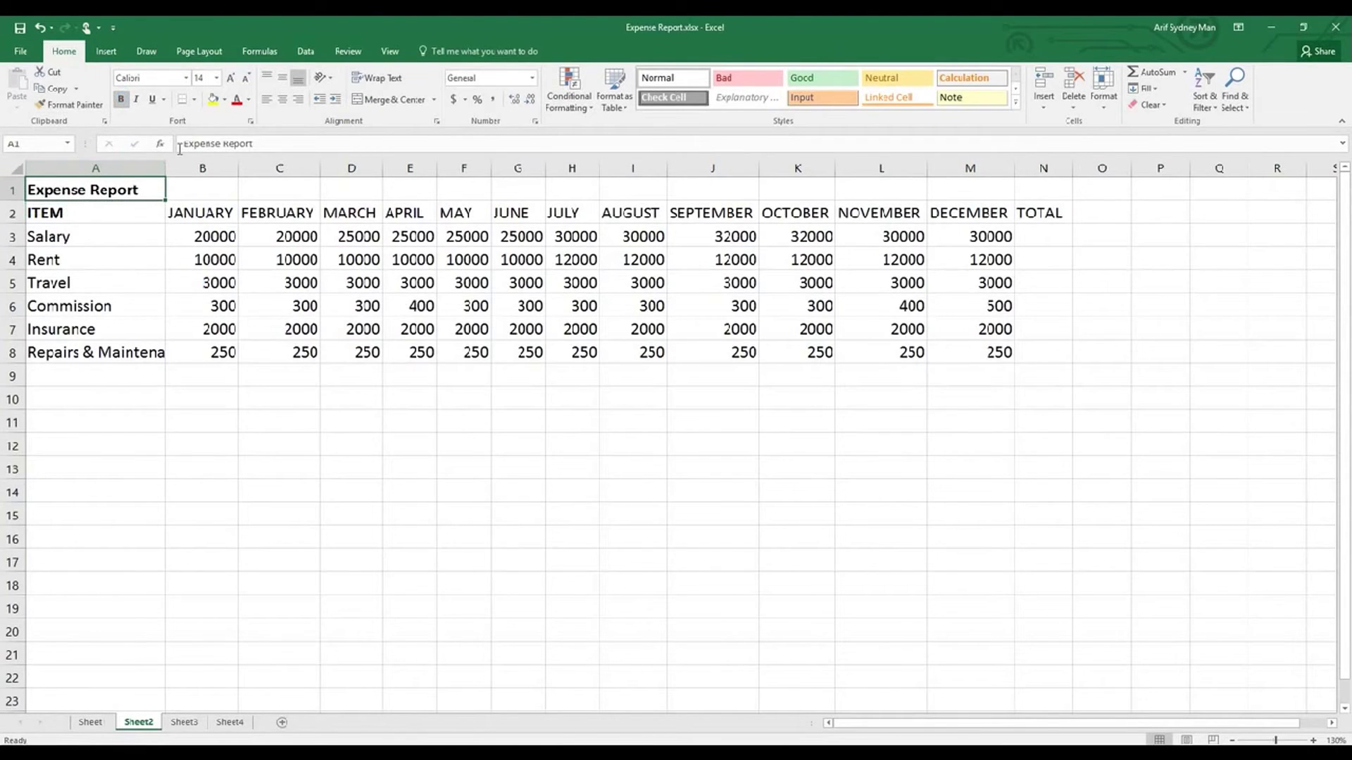
left_click(232, 83)
left_click(232, 82)
left_click(232, 82)
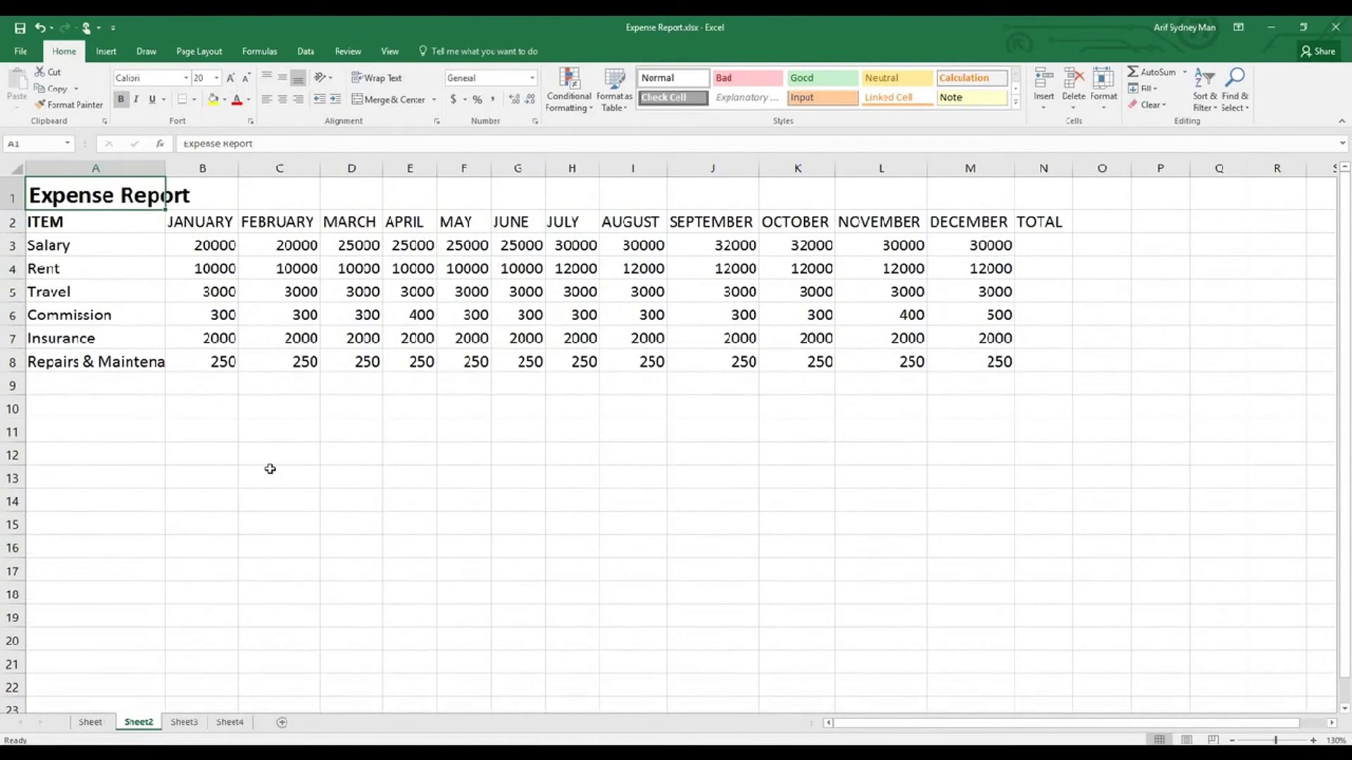
left_click(262, 478)
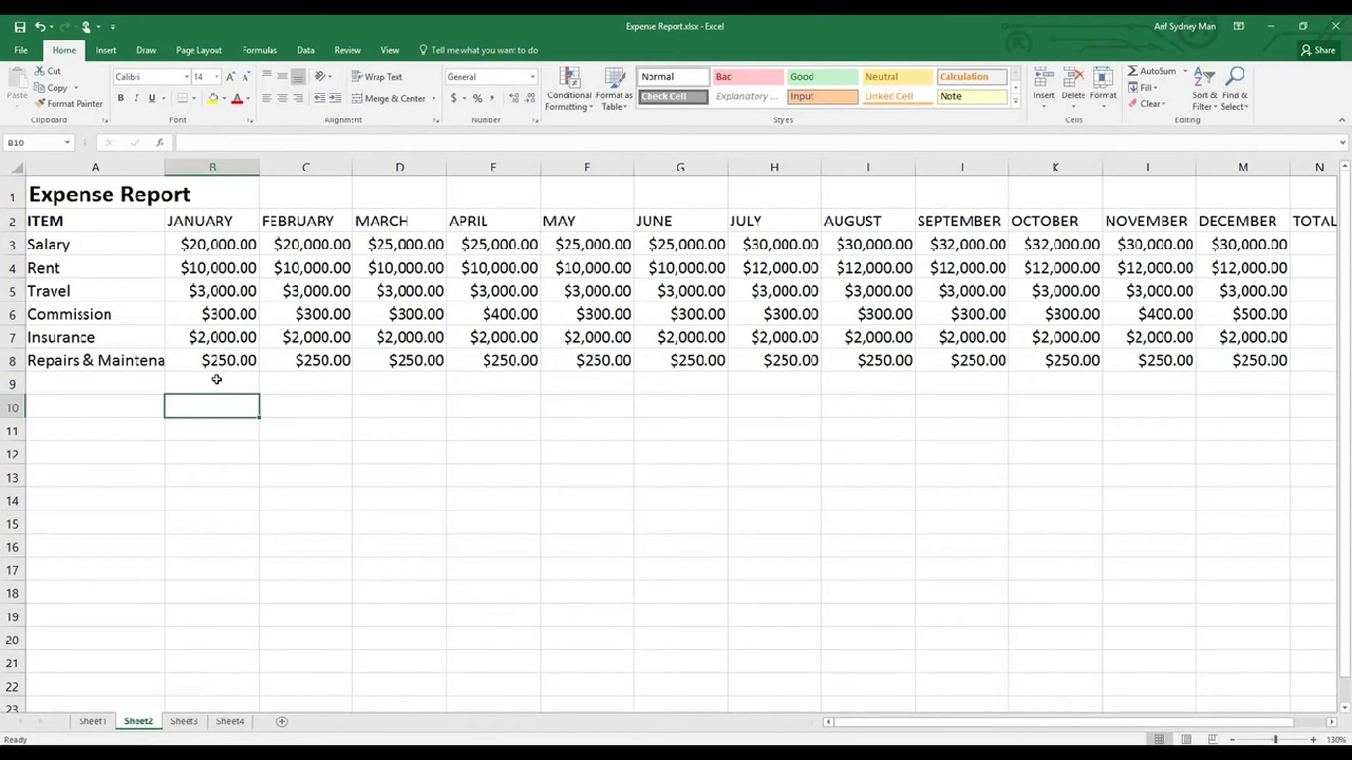
Step: AutoSum B9:M9 for monthly totals, then verify January's sum against its amounts
left_click_drag(215, 380, 1250, 376)
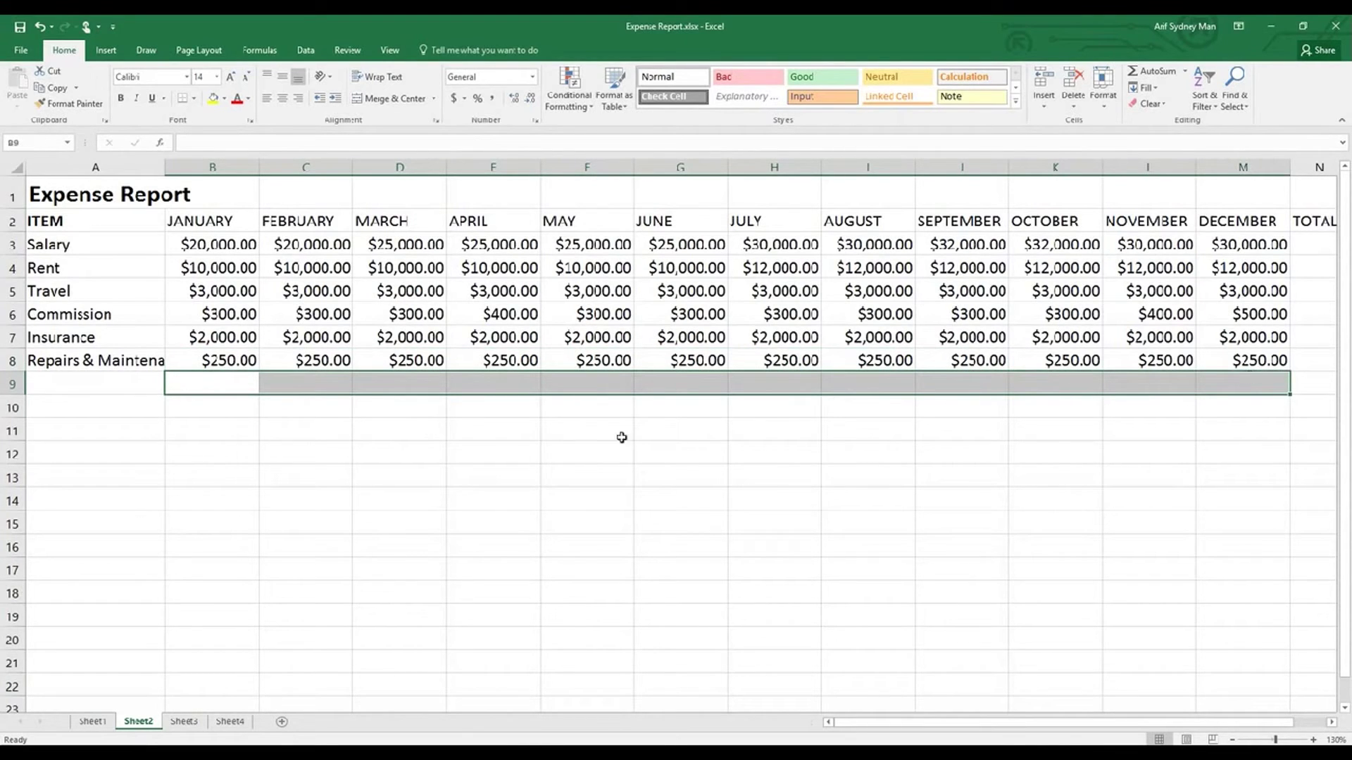
left_click(1156, 71)
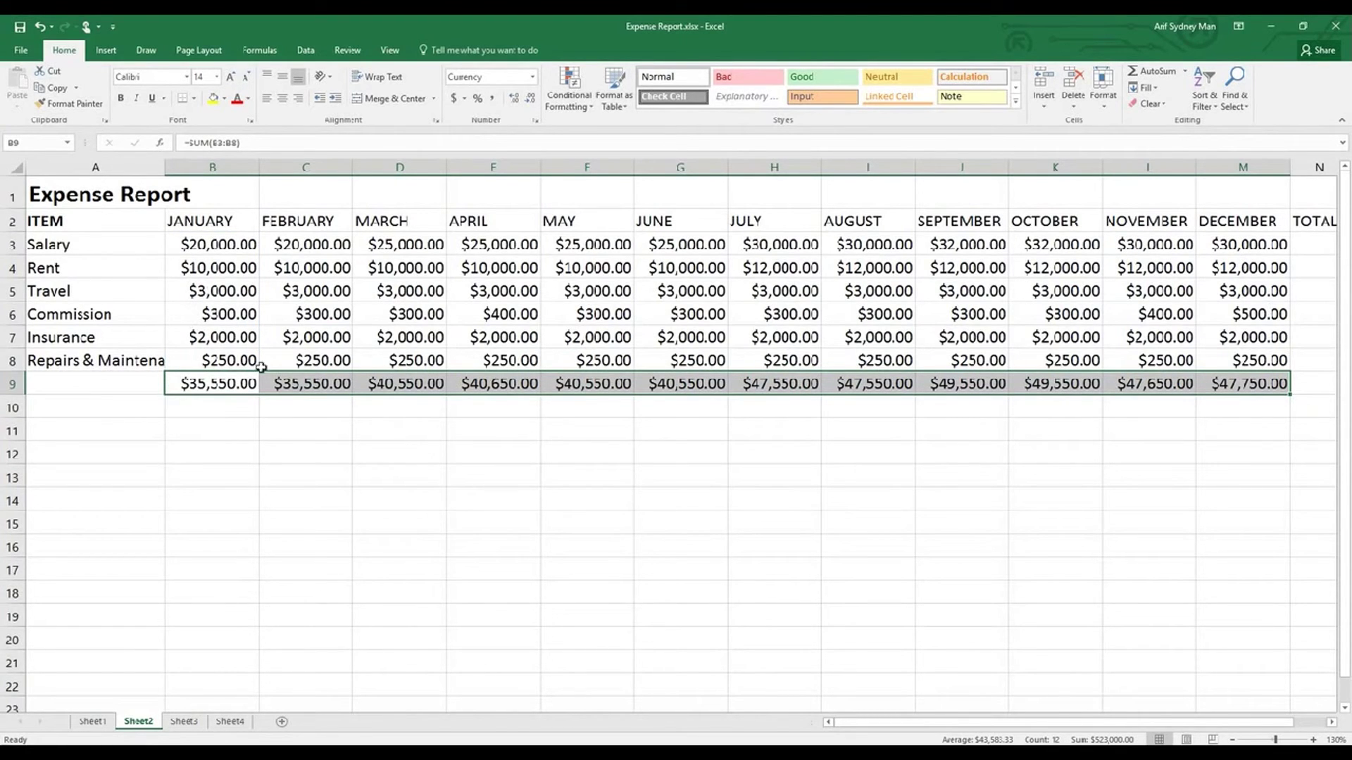
left_click(228, 425)
left_click(204, 389)
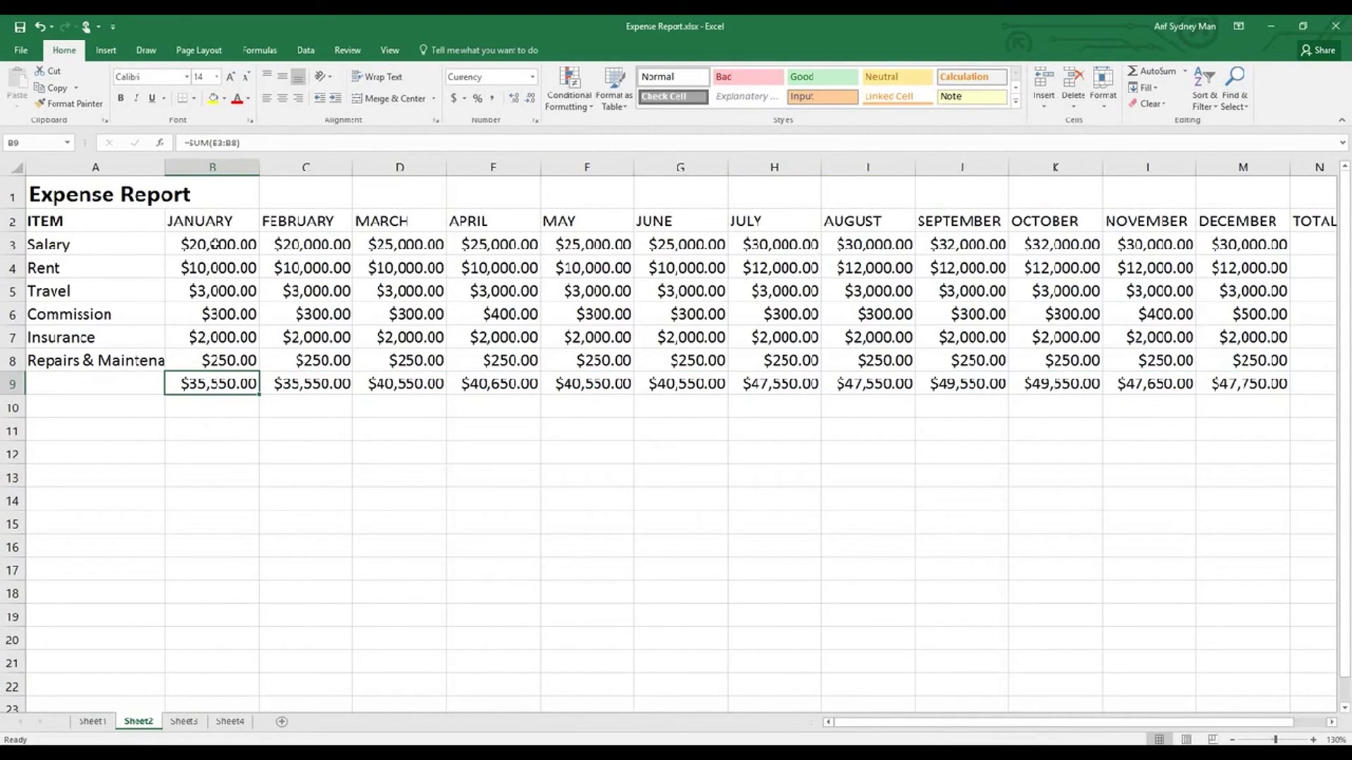
left_click_drag(214, 244, 227, 359)
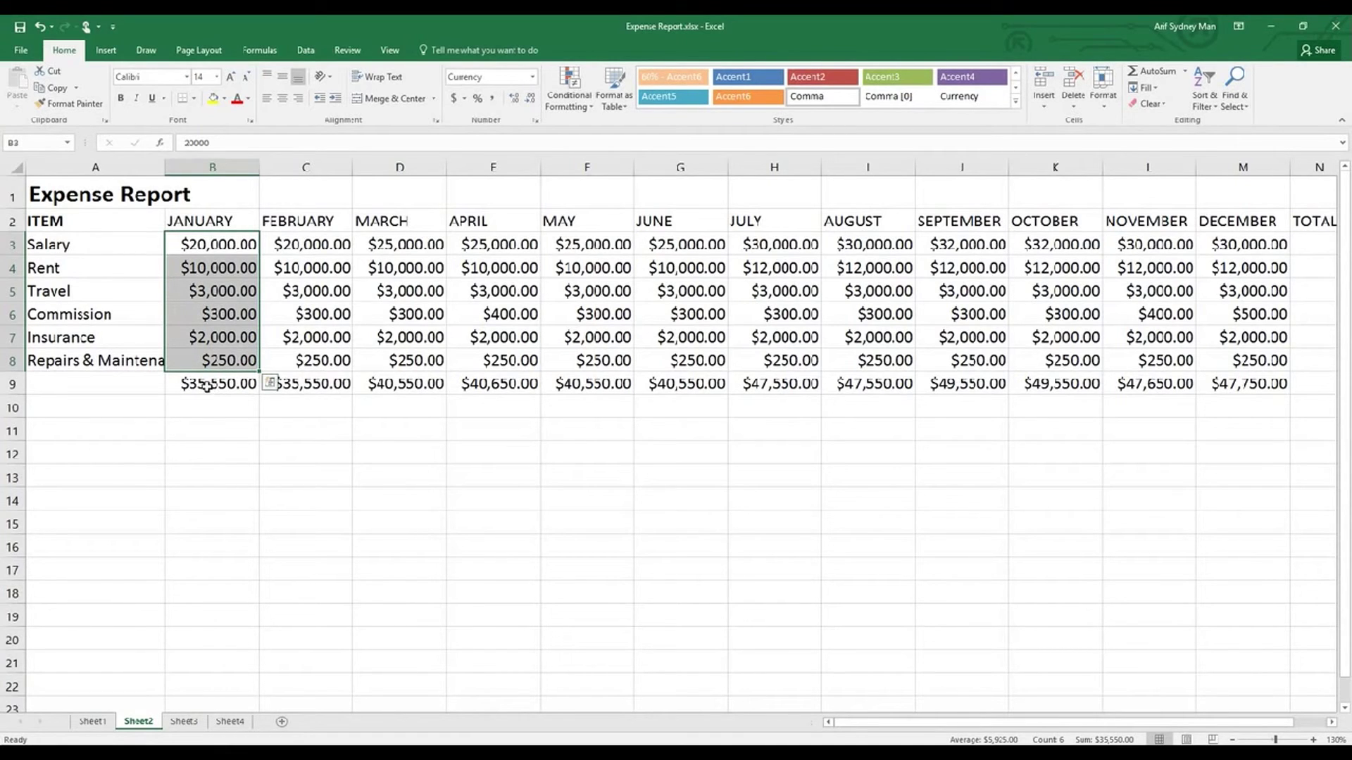
Step: Insert =SUM(B3:M3) in N3 to give Salary's yearly total
left_click(324, 456)
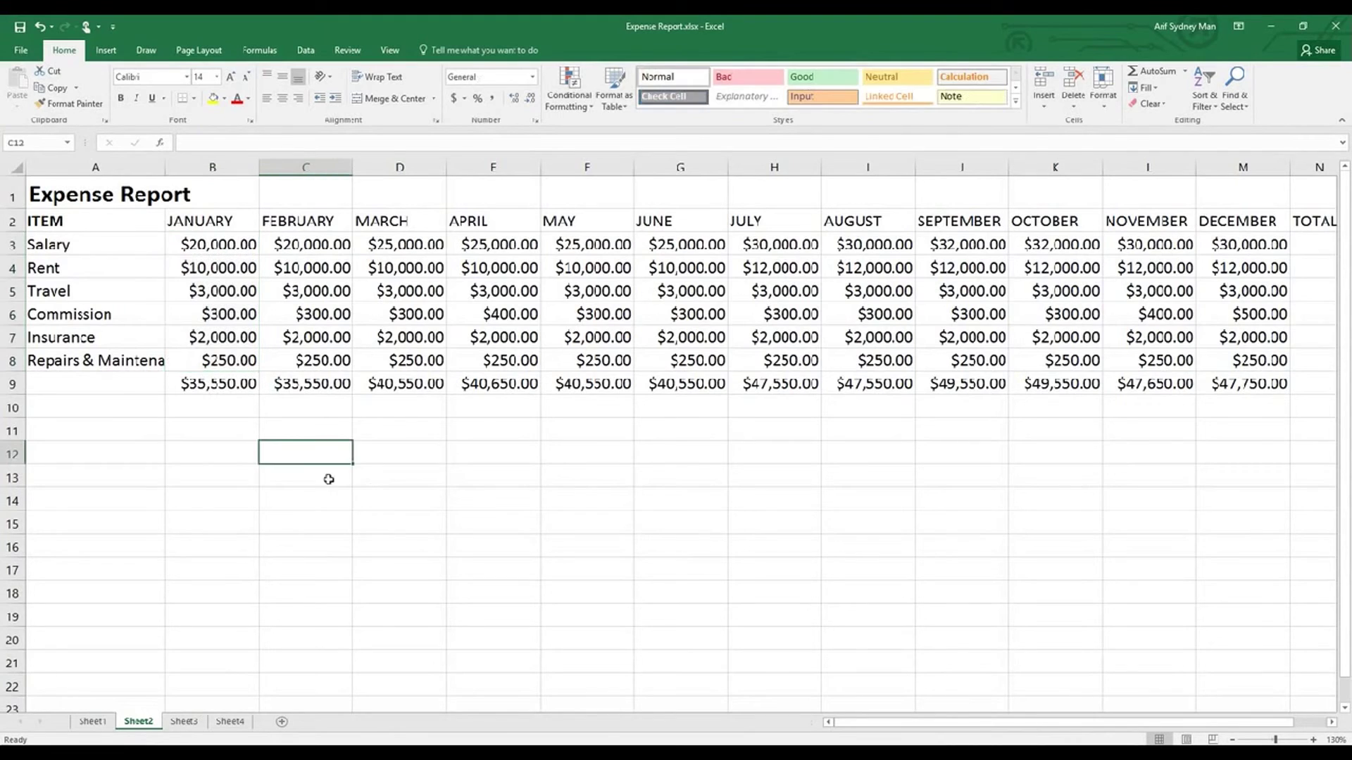
scroll(1014, 729, "right", 1)
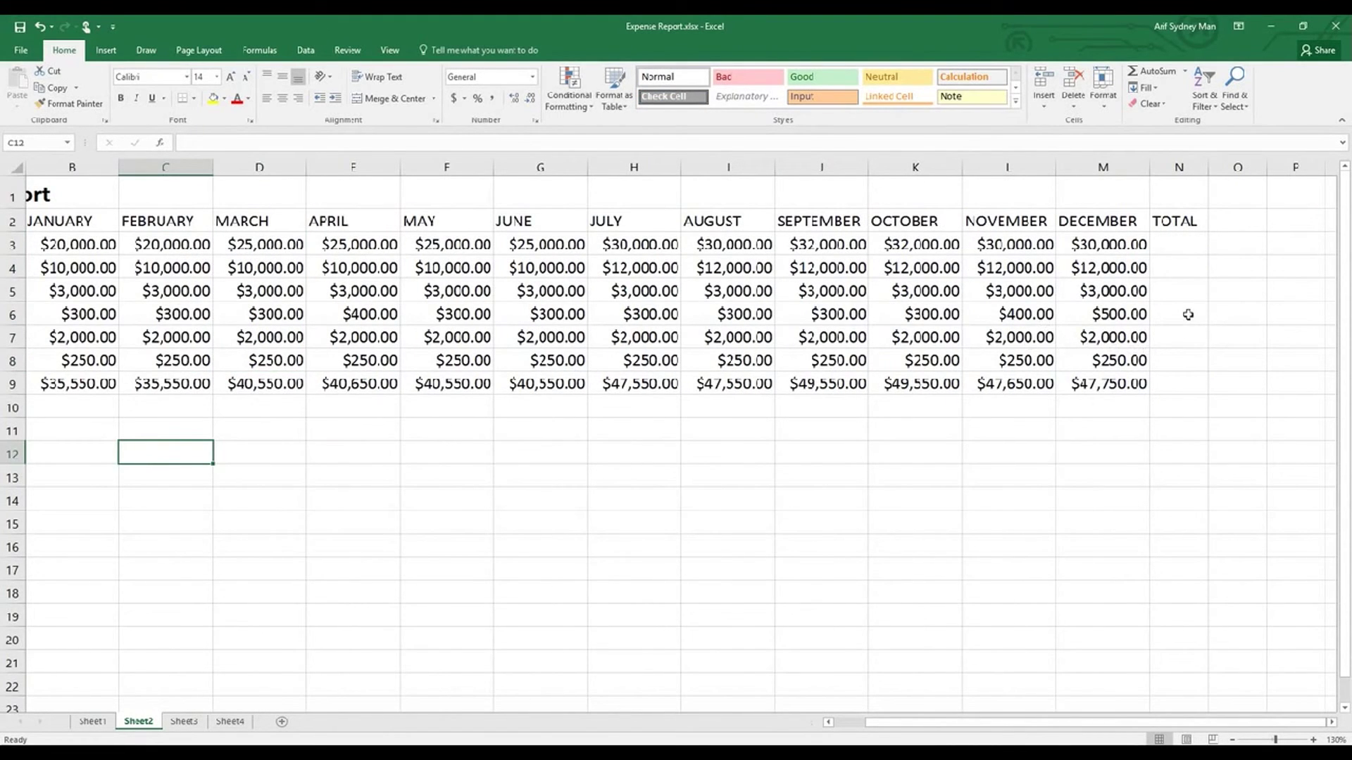
left_click(1175, 242)
scroll(1203, 615, "left", 1)
scroll(1288, 350, "right", 1)
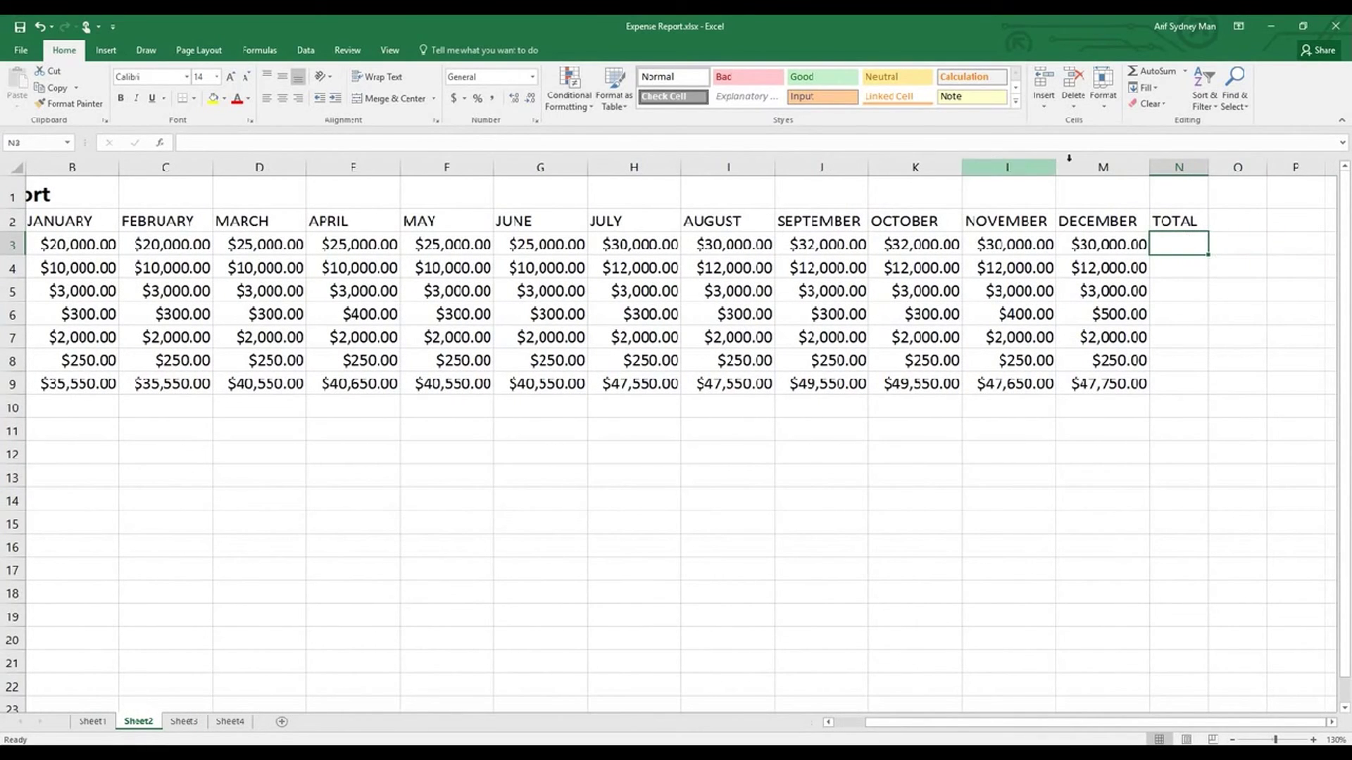
left_click(1150, 73)
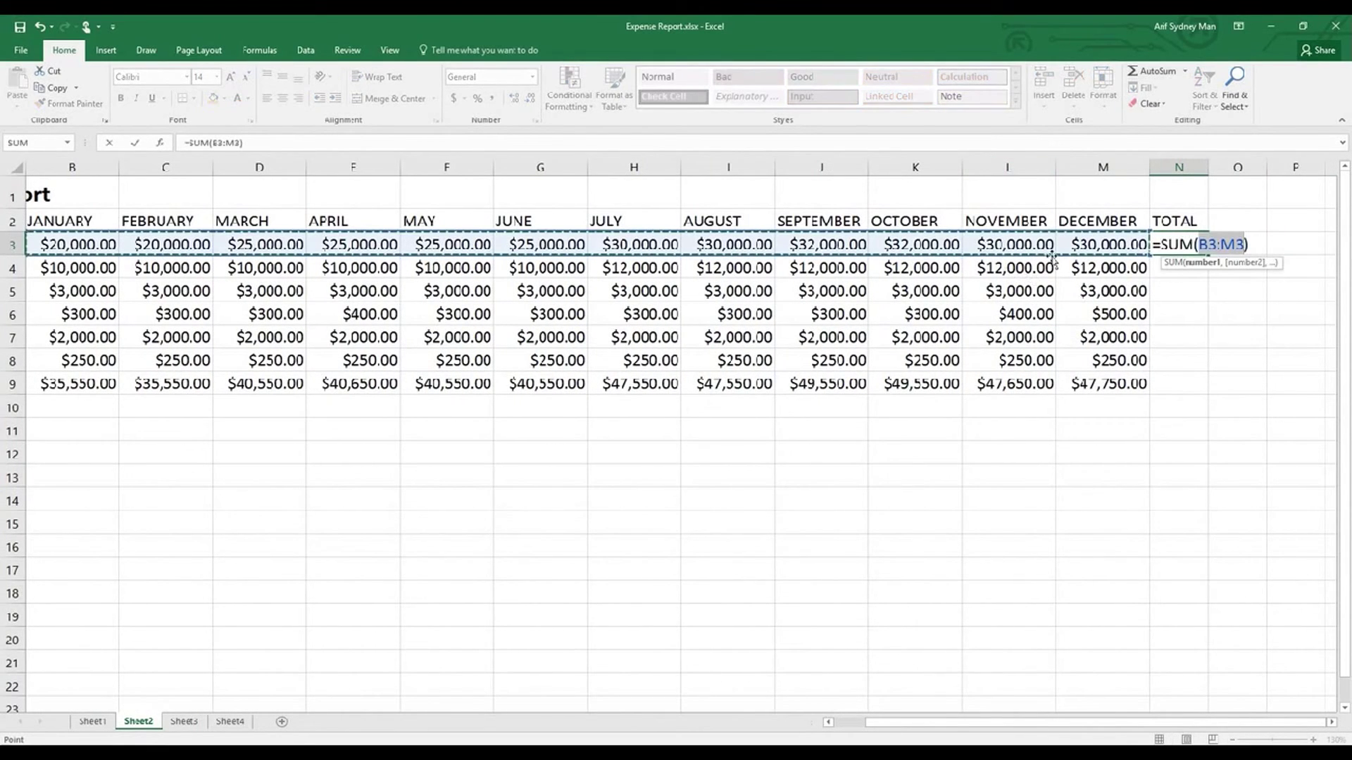
key("Return")
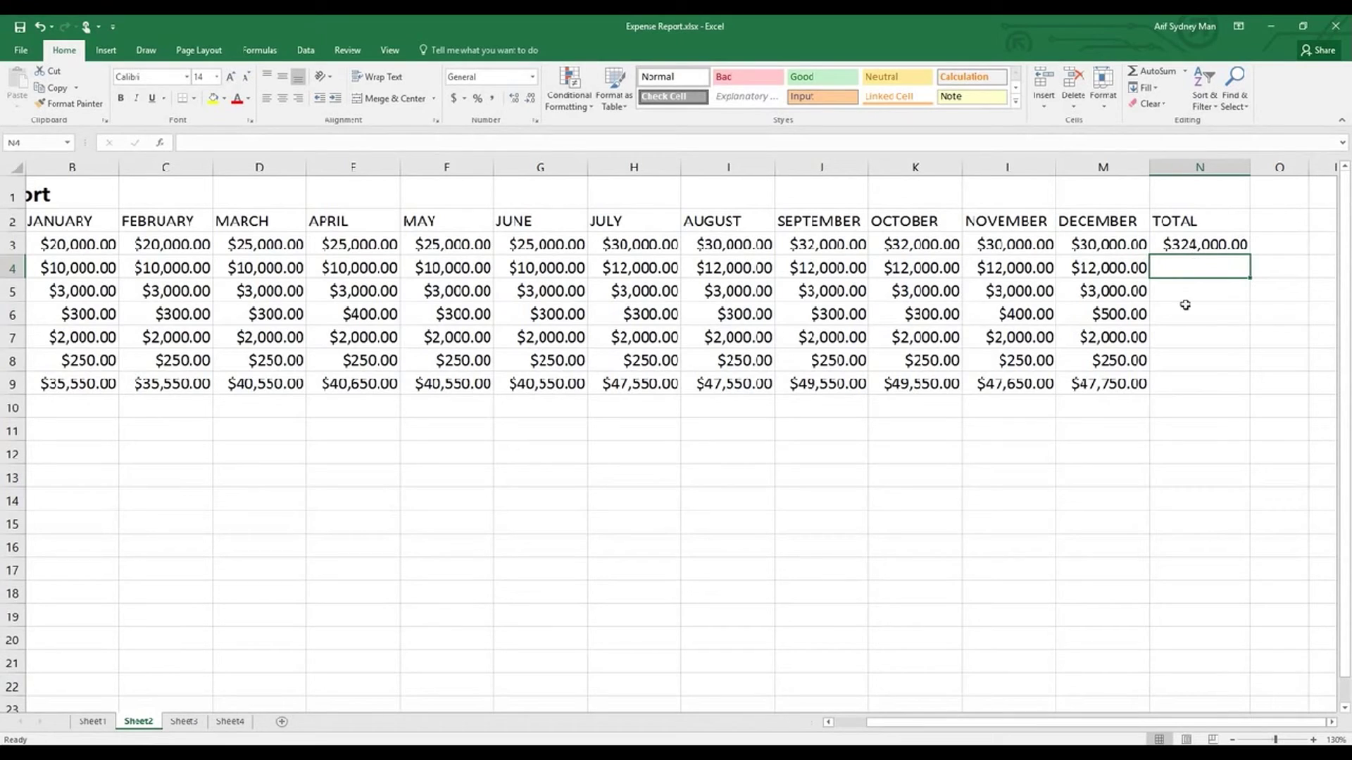
left_click(1209, 246)
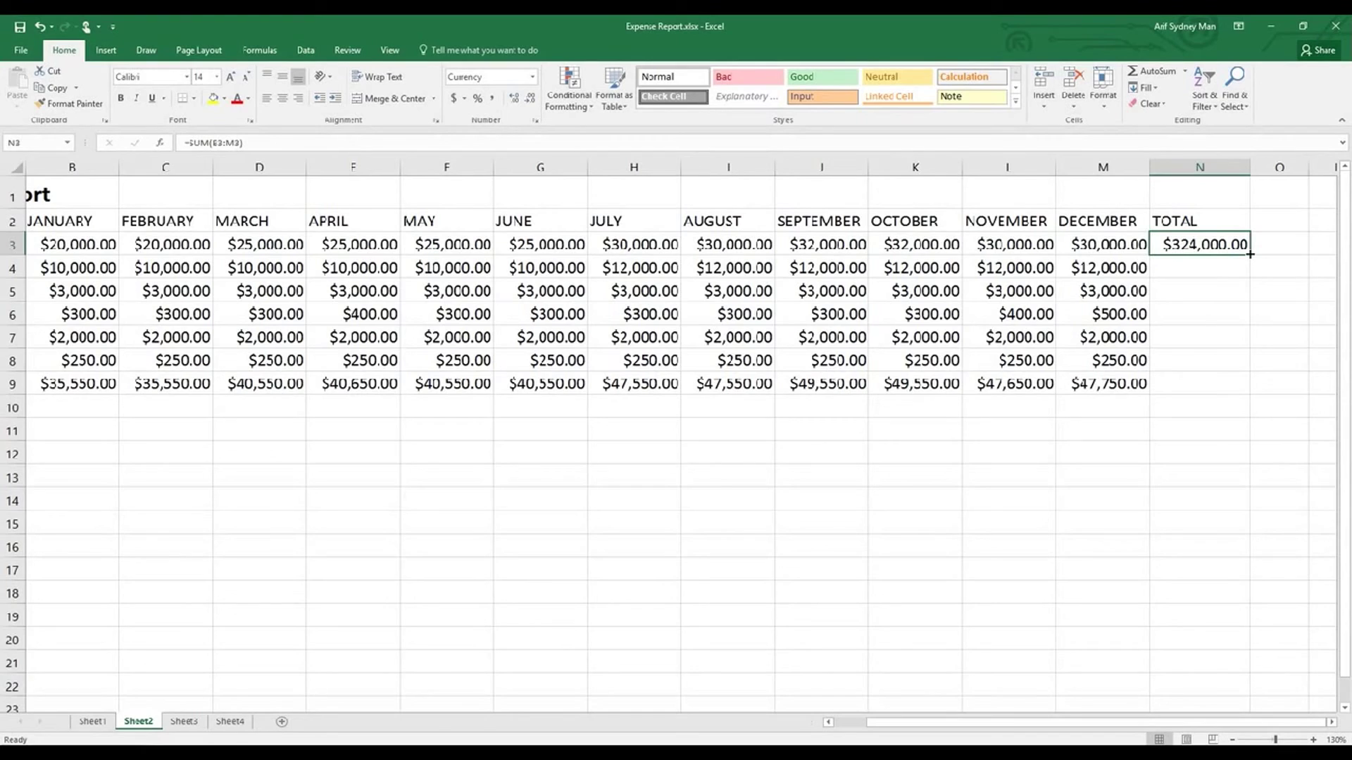
left_click_drag(1250, 254, 1249, 254)
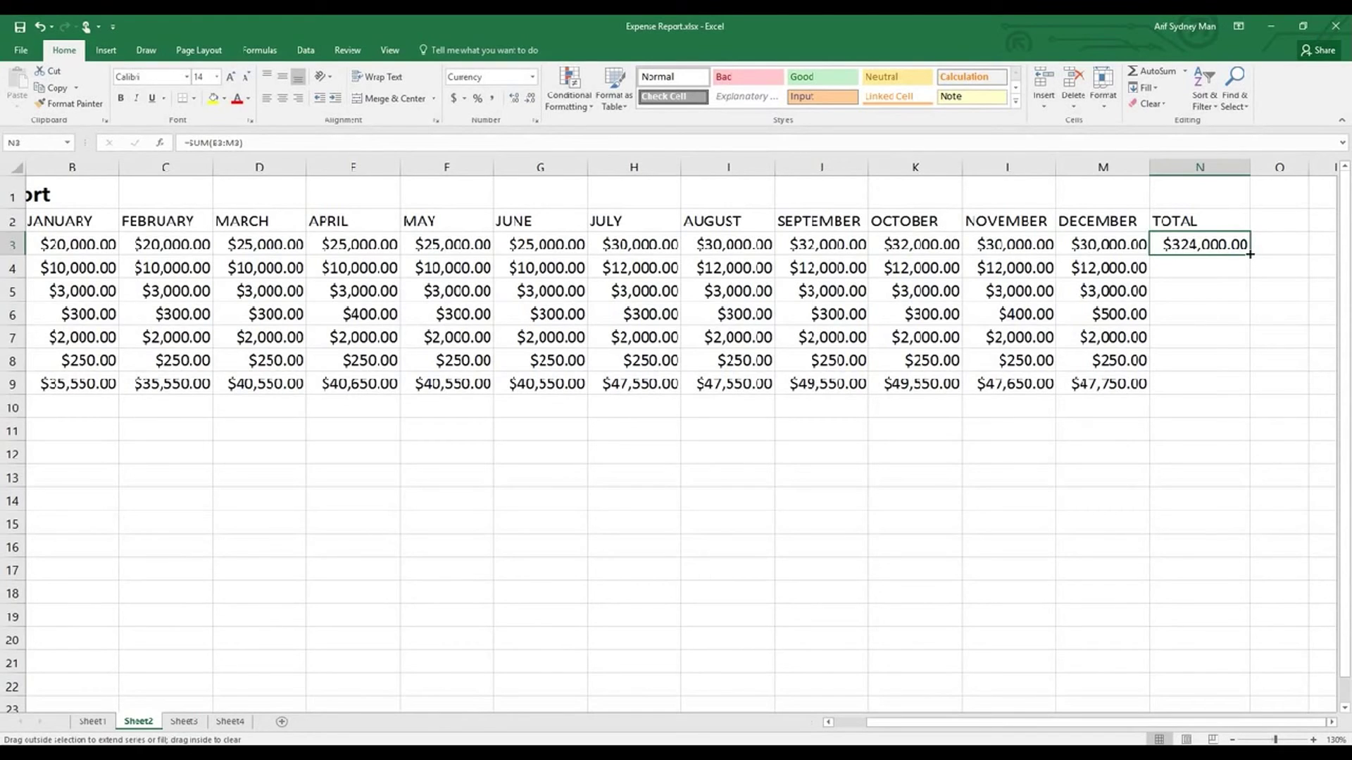
Step: Copy N3's SUM formula down the TOTAL column through N9
left_click_drag(1250, 254, 1237, 368)
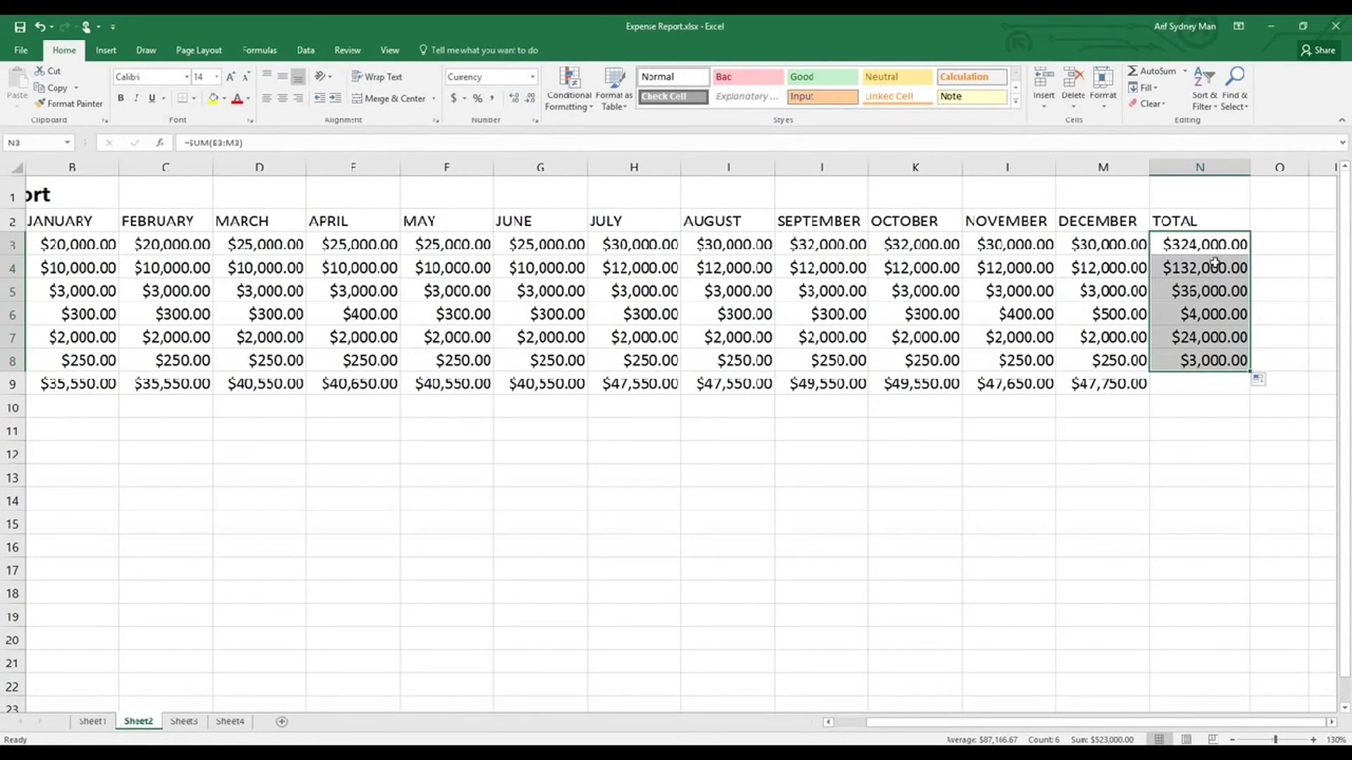
key("ctrl+z")
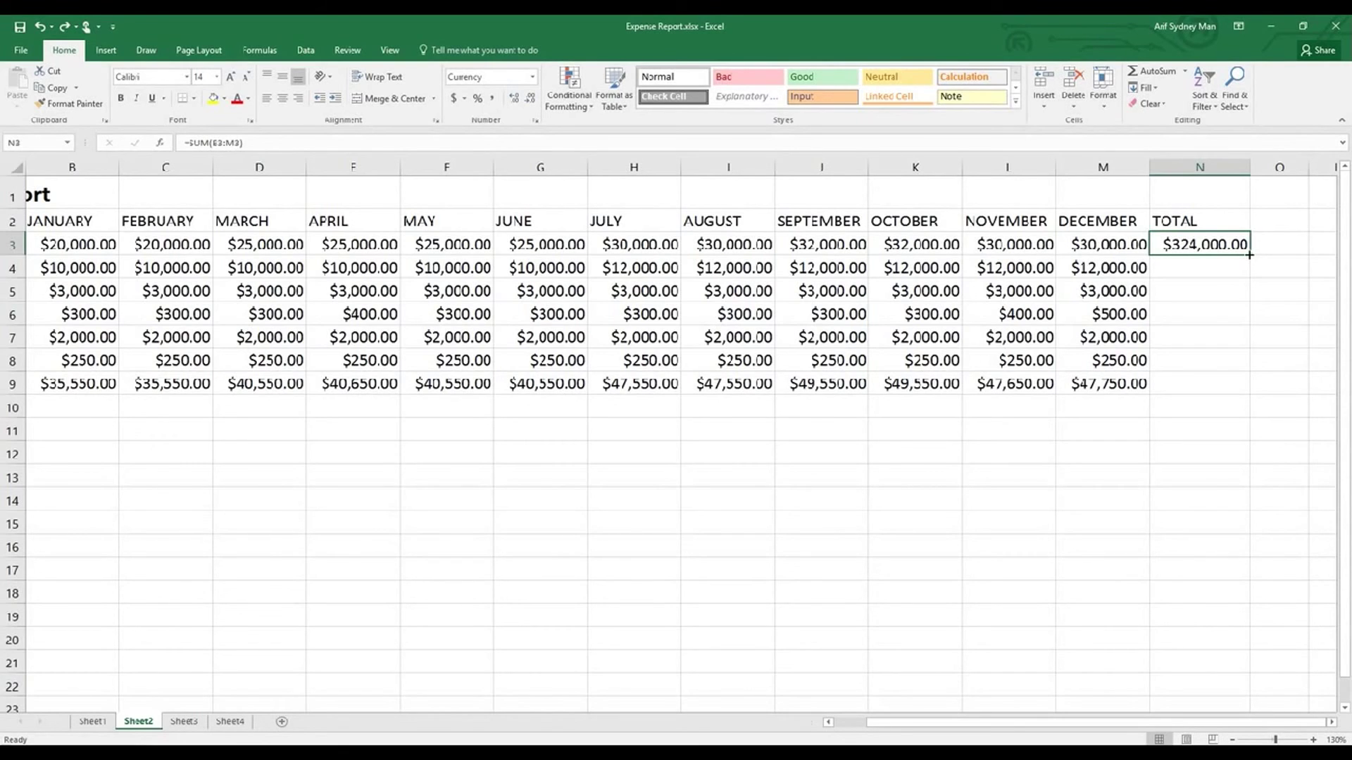
left_click_drag(1249, 254, 1250, 394)
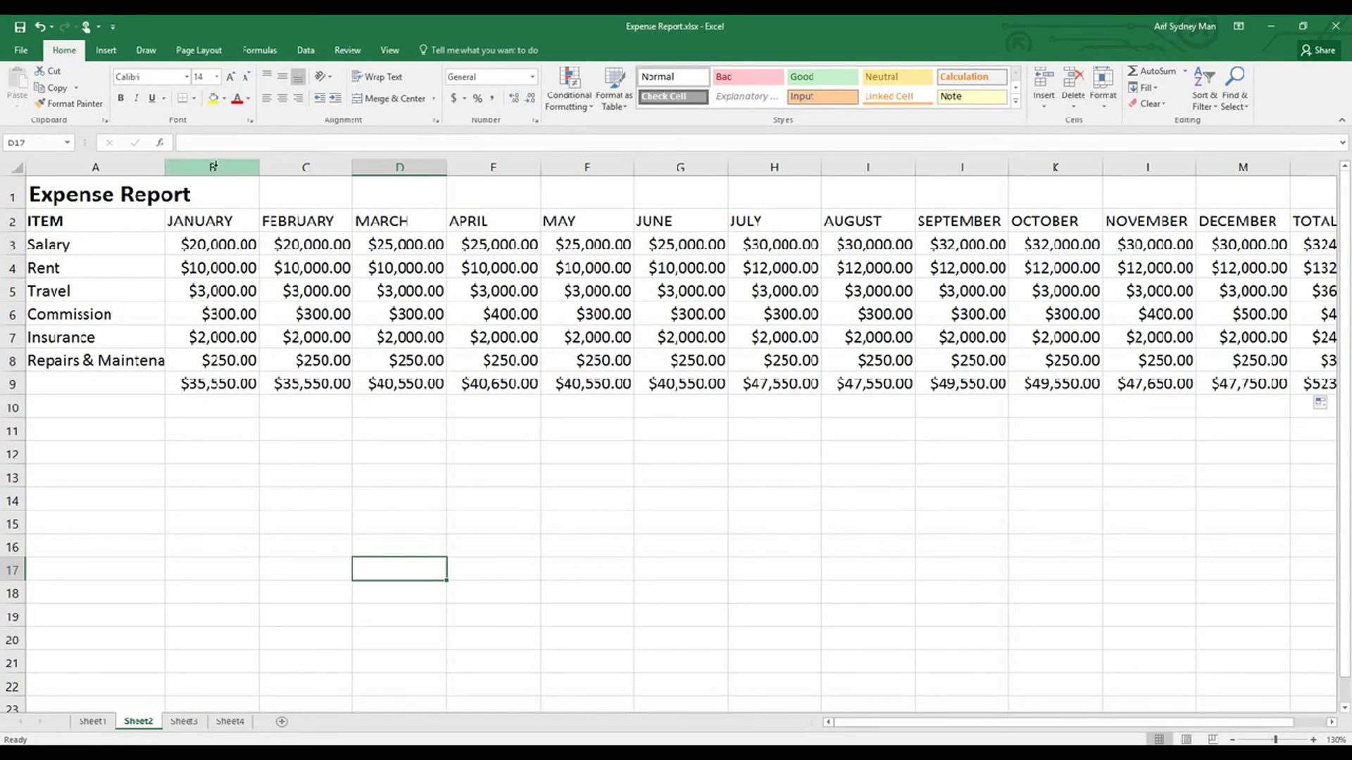
Step: Insert two blank columns at B:C so JANUARY moves to column D
left_click(201, 167)
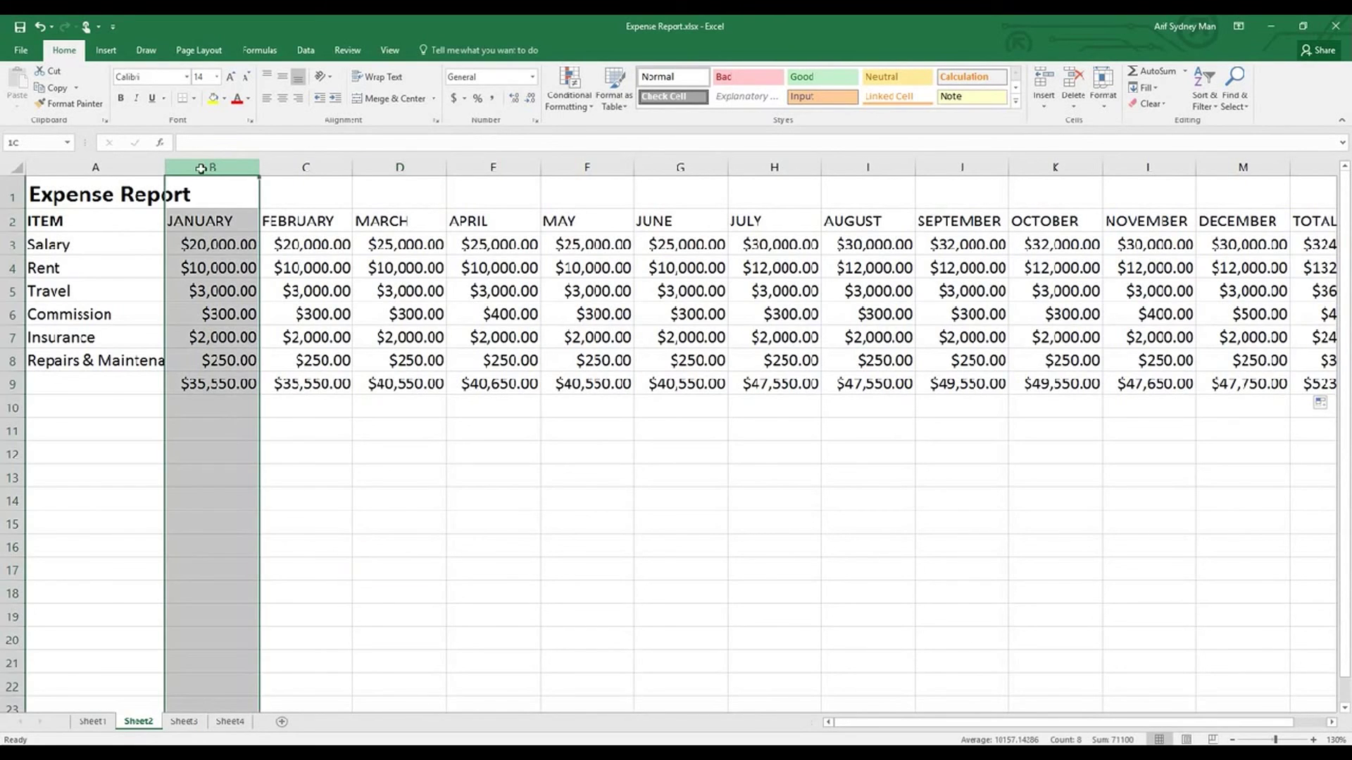
left_click_drag(202, 168, 281, 179)
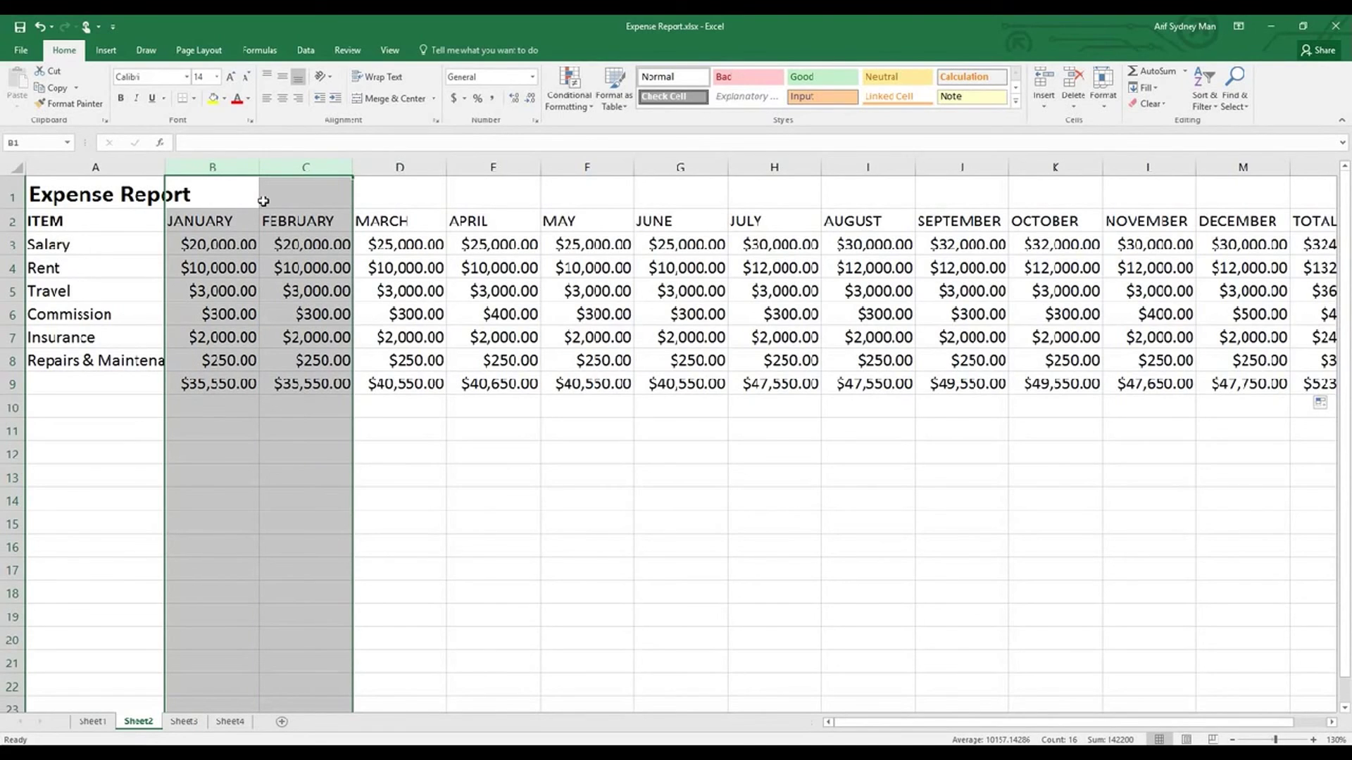
right_click(233, 196)
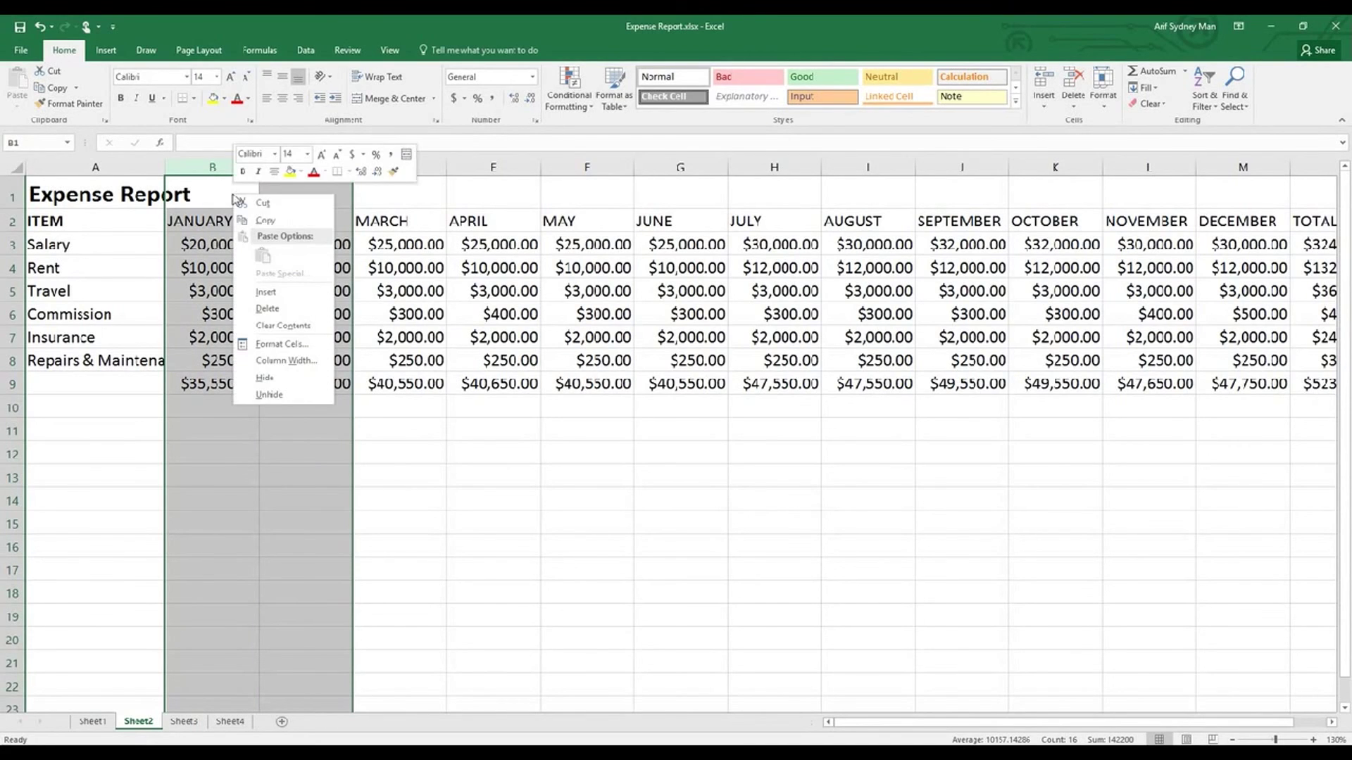
left_click(265, 291)
left_click(588, 482)
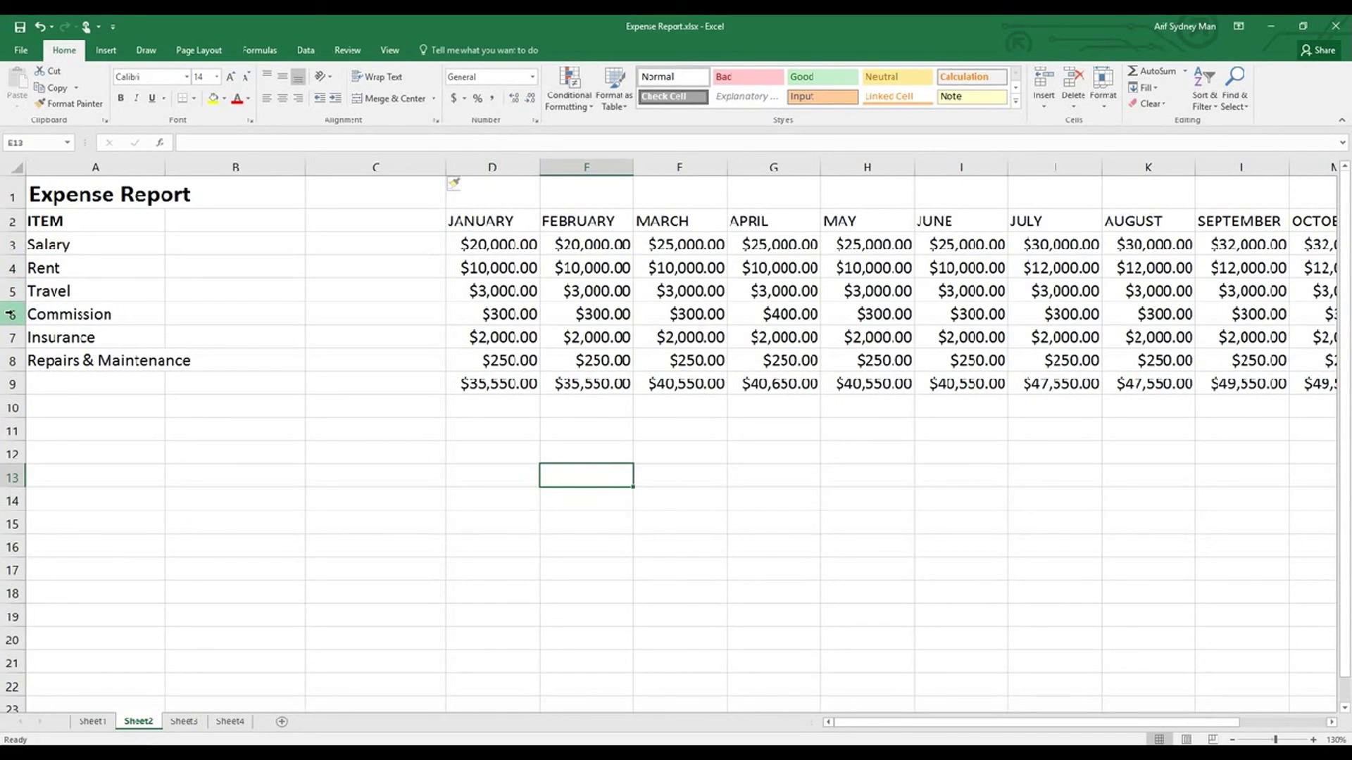
Step: Insert two blank rows at rows 6–7 so Commission moves down to row 8
left_click(12, 315)
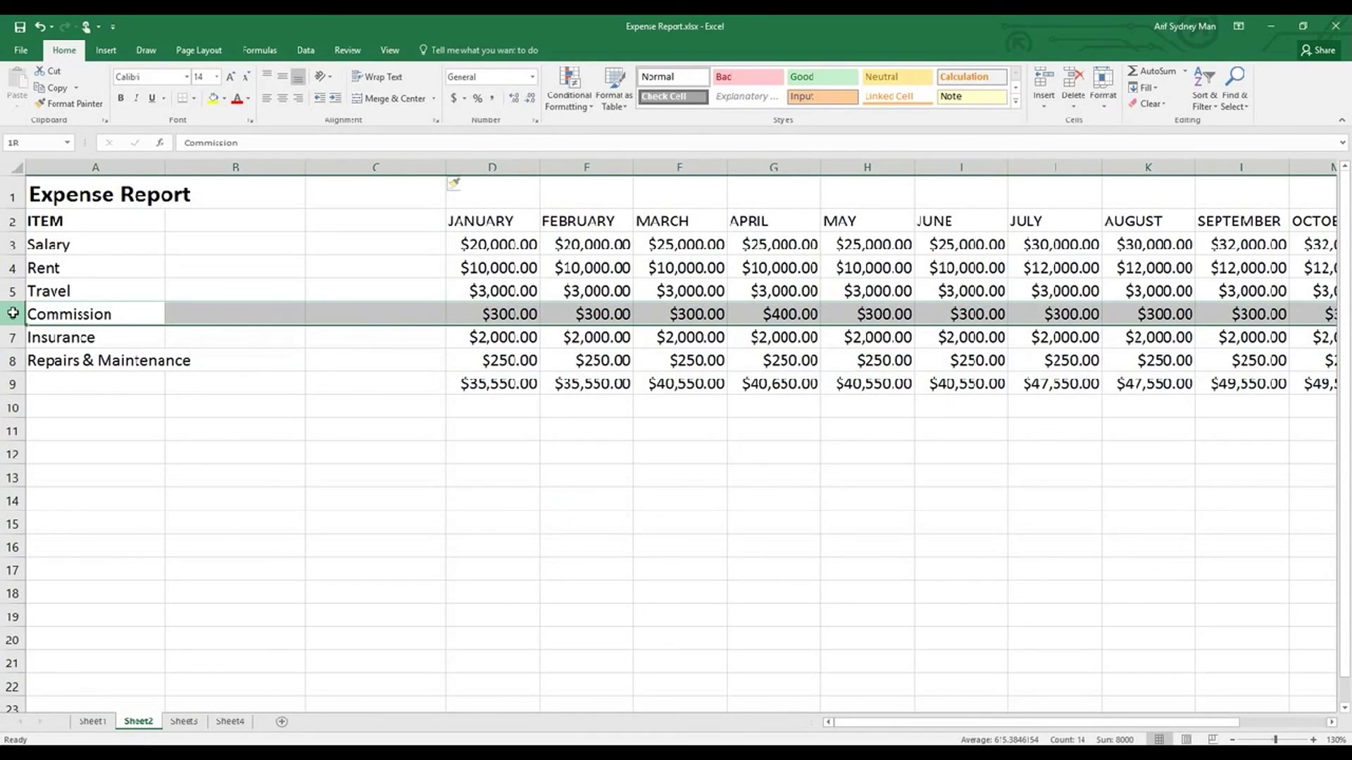
left_click_drag(12, 315, 12, 338)
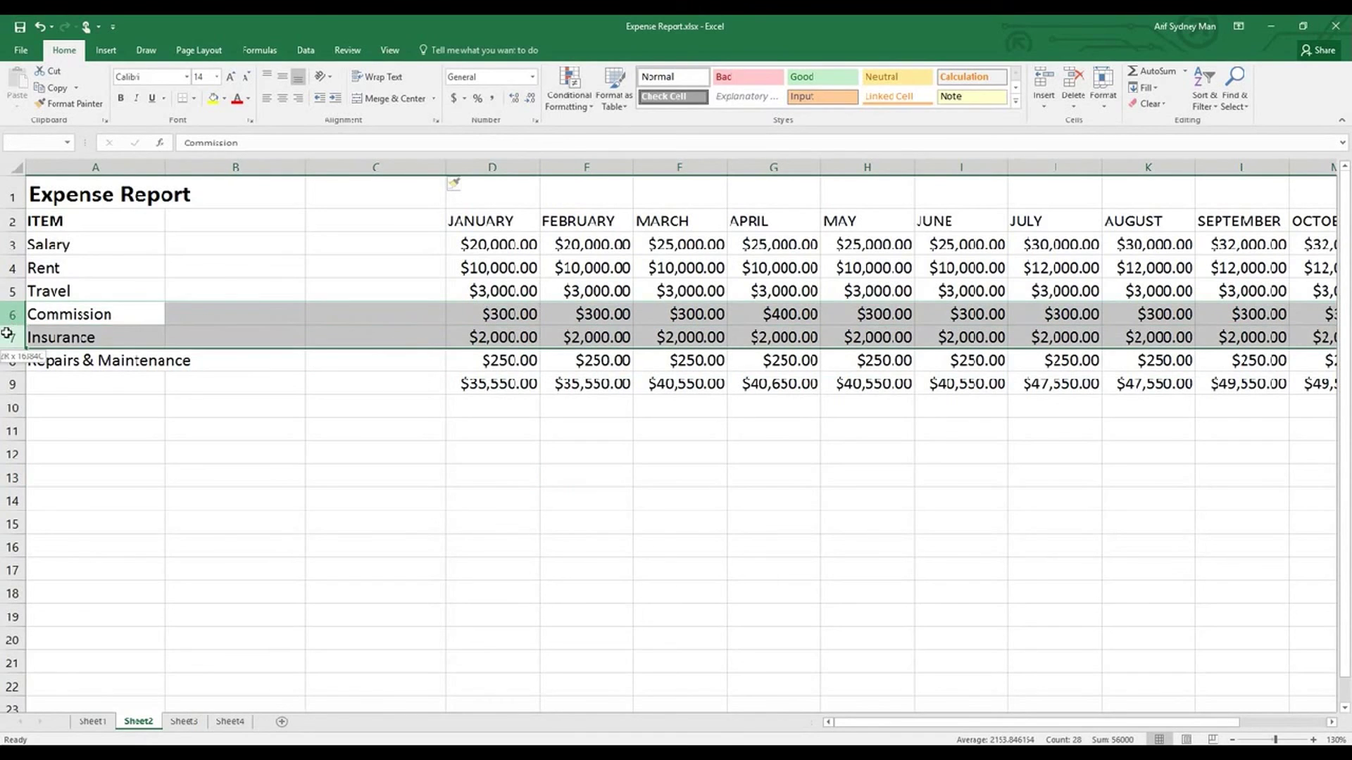
right_click(93, 318)
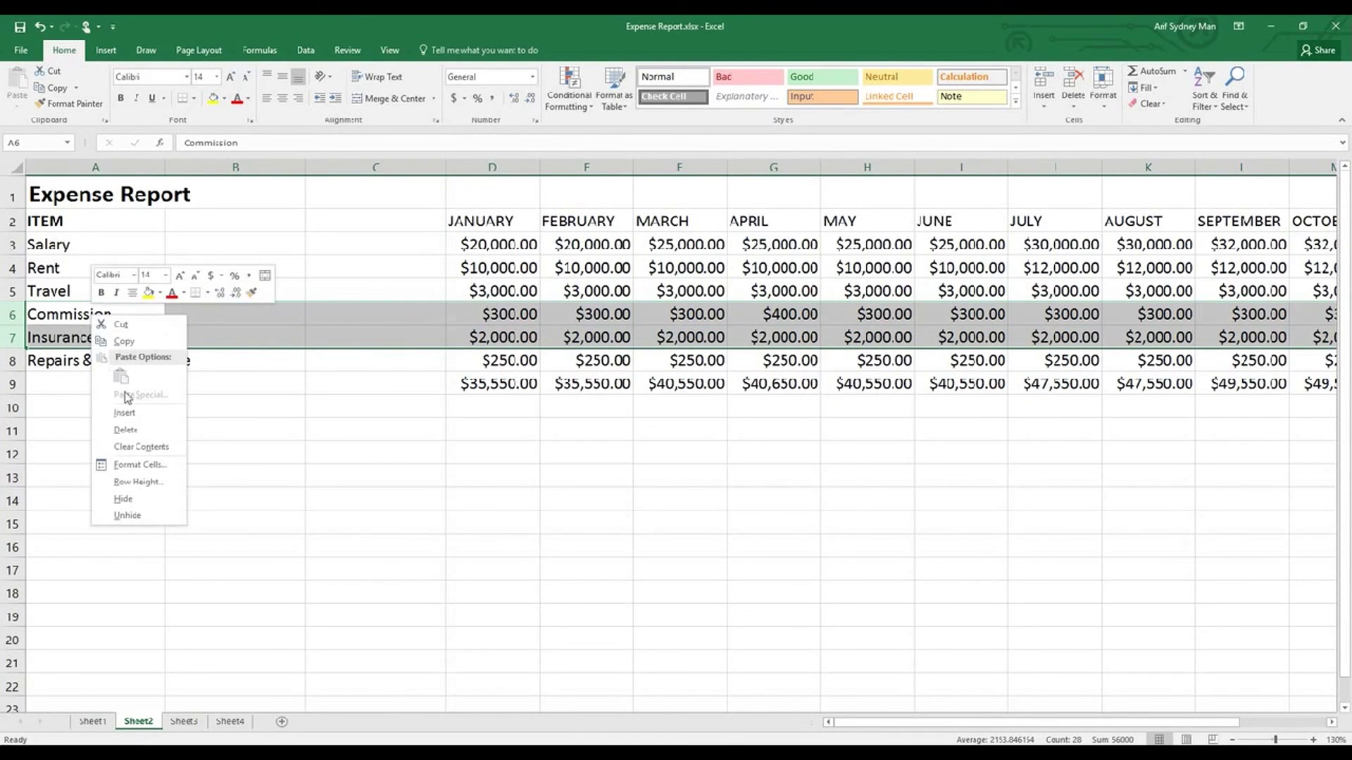
left_click(125, 412)
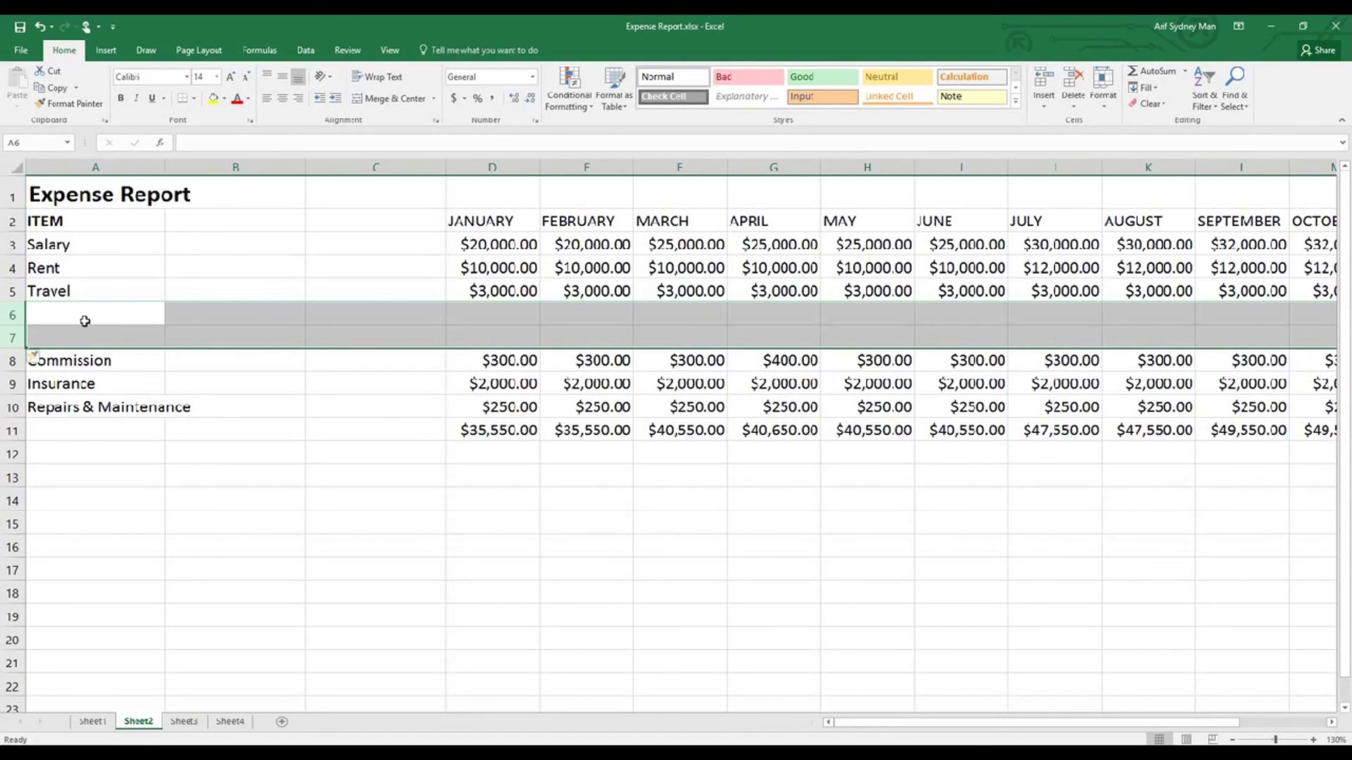
right_click(57, 313)
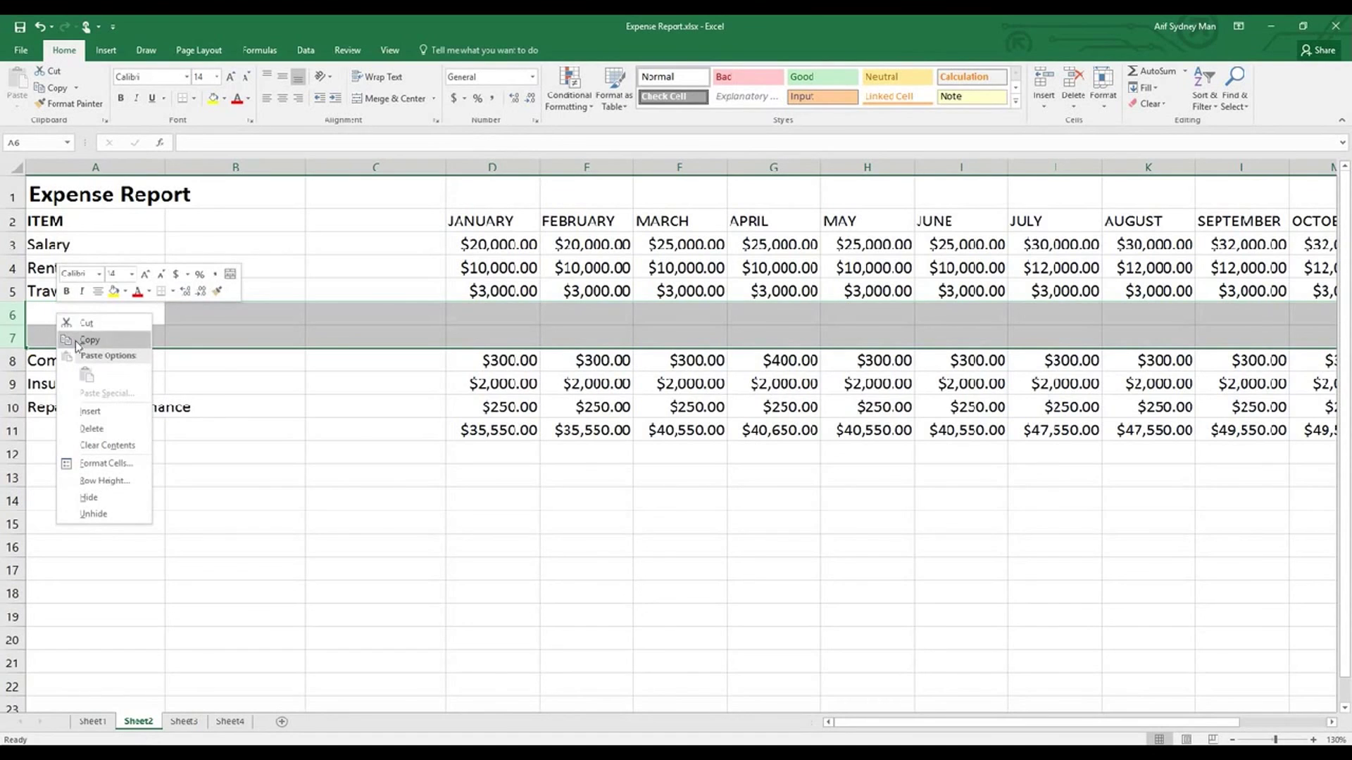
Step: Delete blank rows 6–7 and blank columns B:C, returning Commission to row 6
left_click(104, 427)
left_click(311, 427)
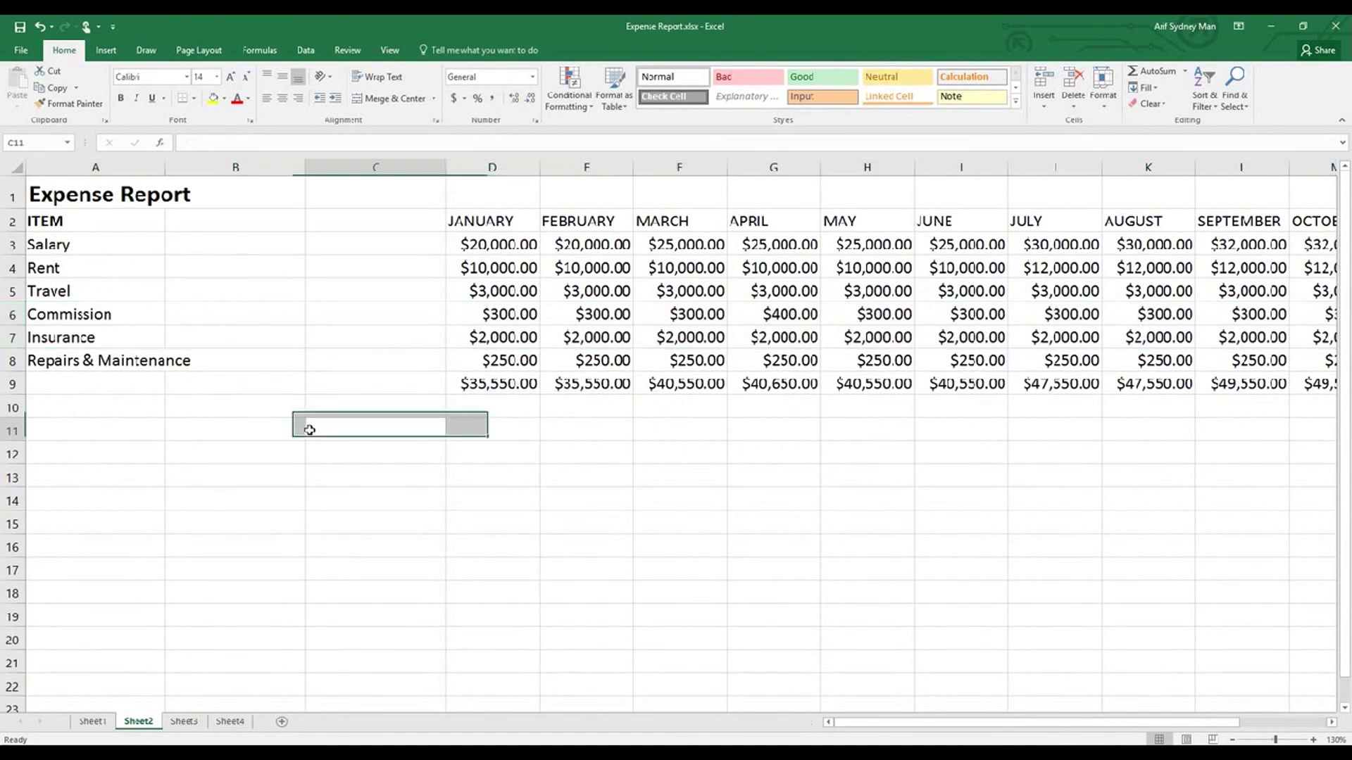
left_click(196, 173)
left_click_drag(195, 175, 373, 184)
right_click(324, 223)
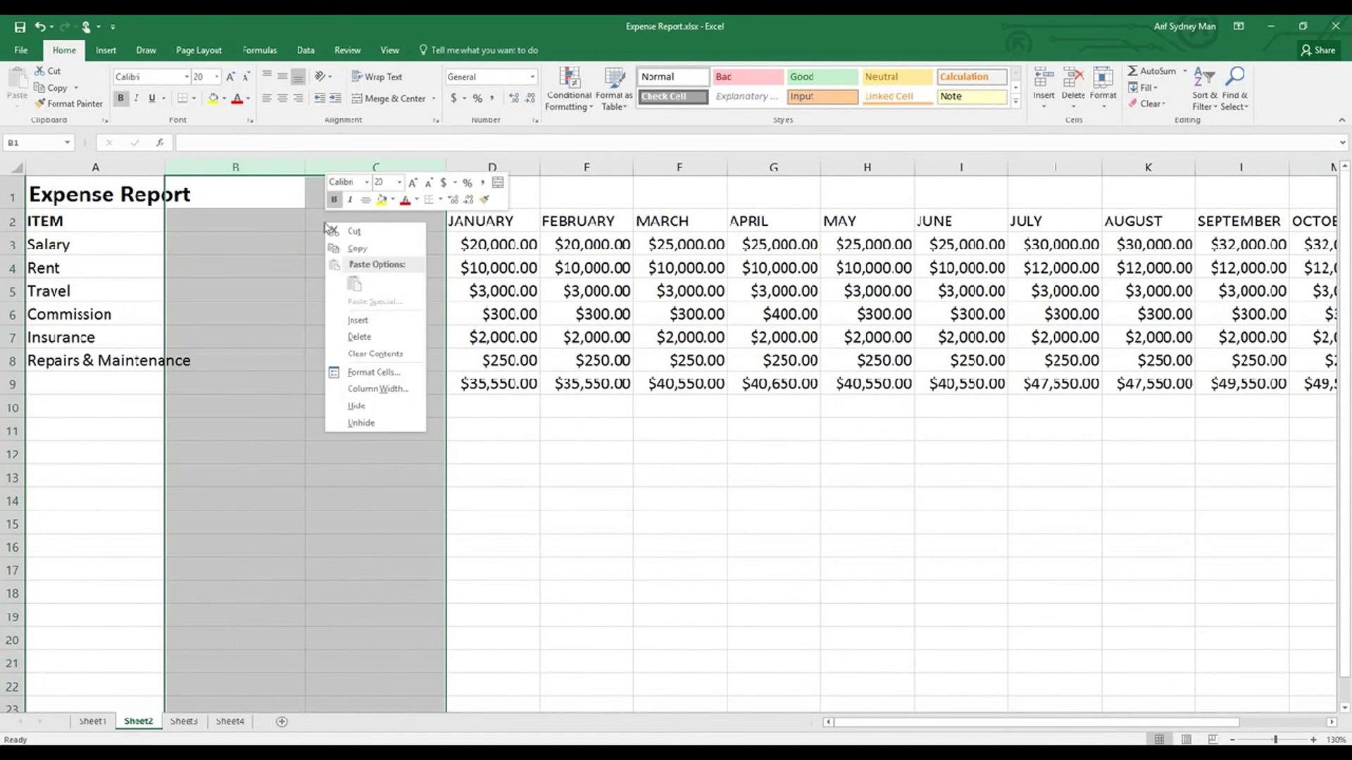
left_click(371, 338)
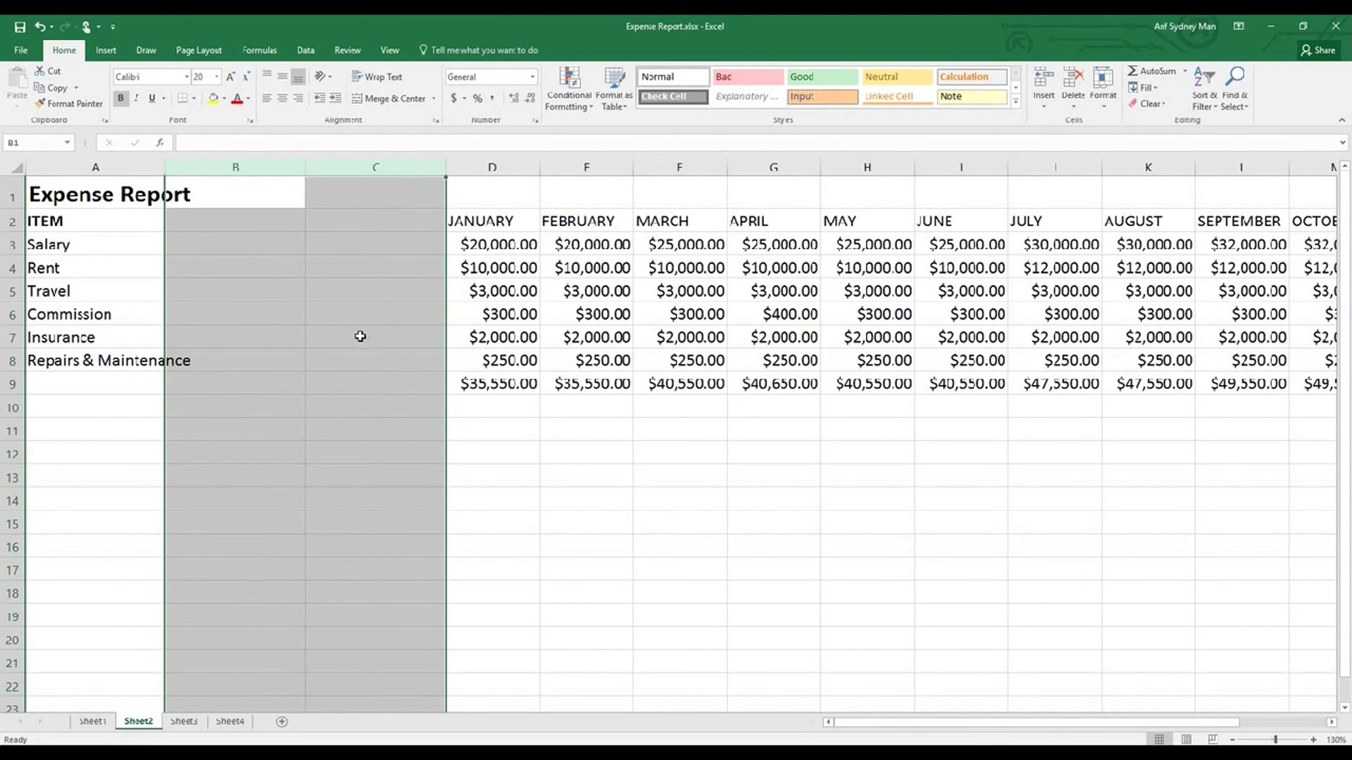